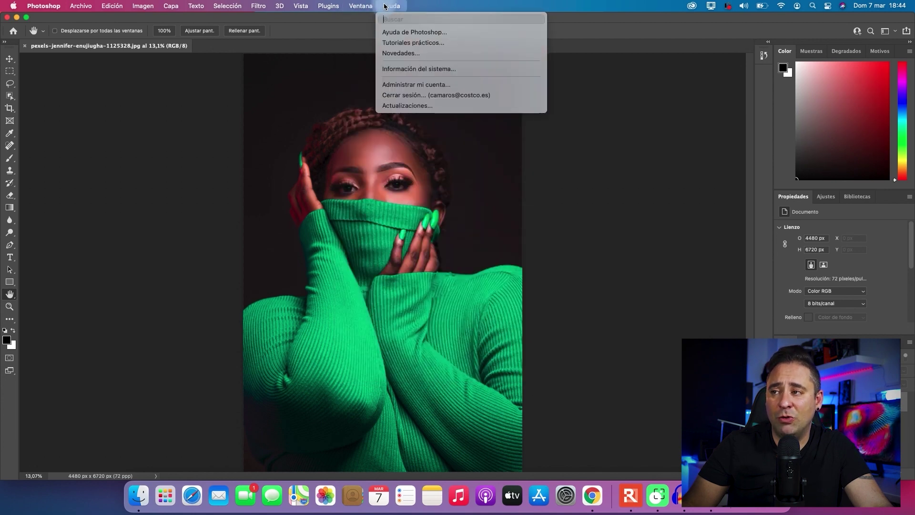
# Dismiss the Help menu and open pexels-anastasiya-vragova-6822304.jpg from the Home screen's recent files
pyautogui.click(360, 5)
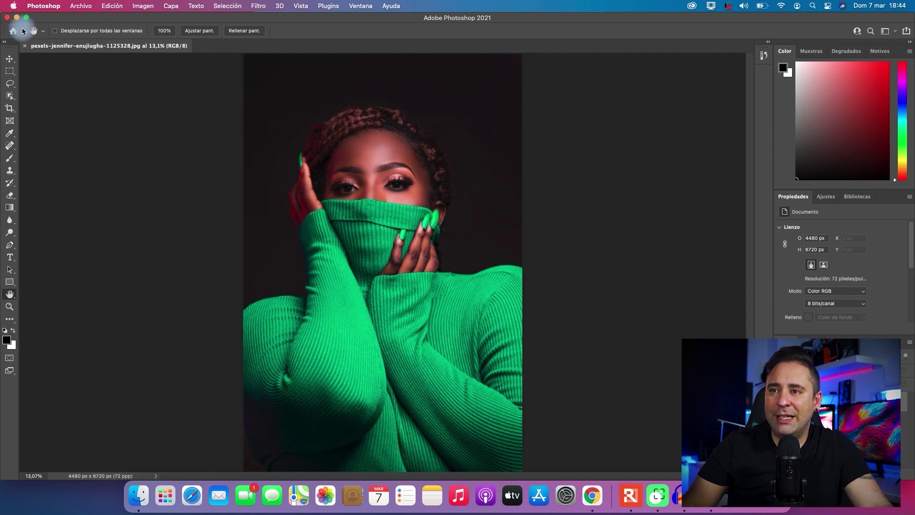
pyautogui.click(12, 33)
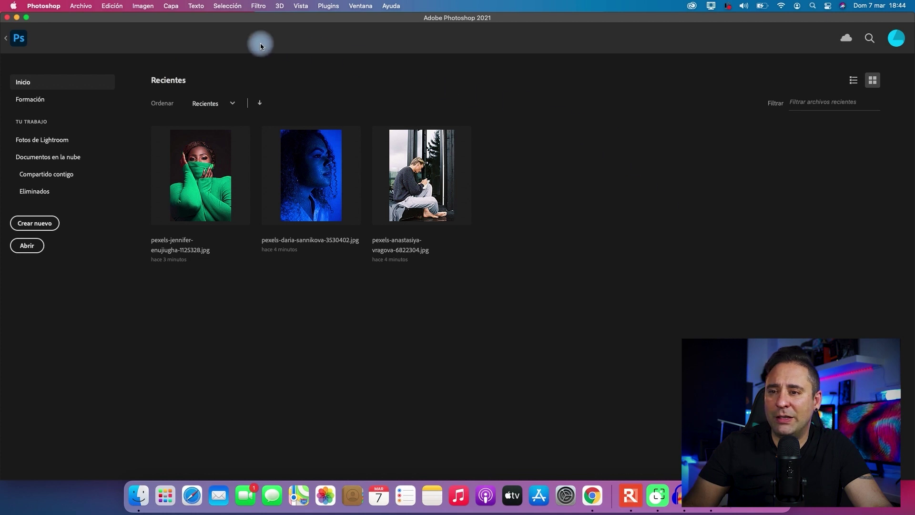
pyautogui.press('Escape')
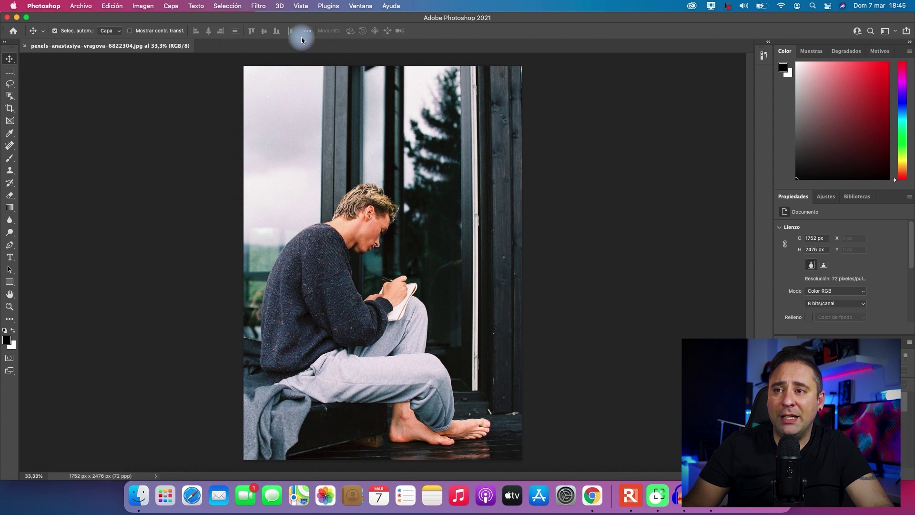
# Cycle through the Rectangular Marquee, Lasso, Crop and Frame tools
pyautogui.click(10, 71)
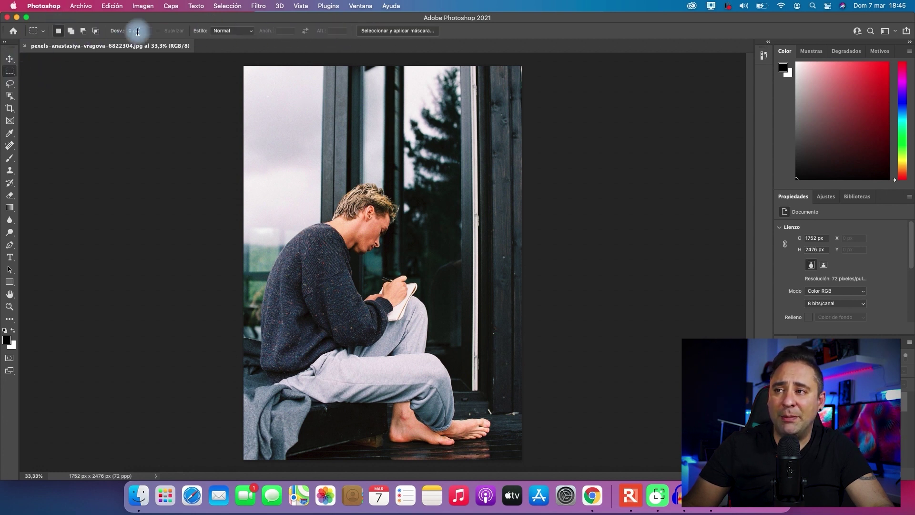
pyautogui.click(10, 88)
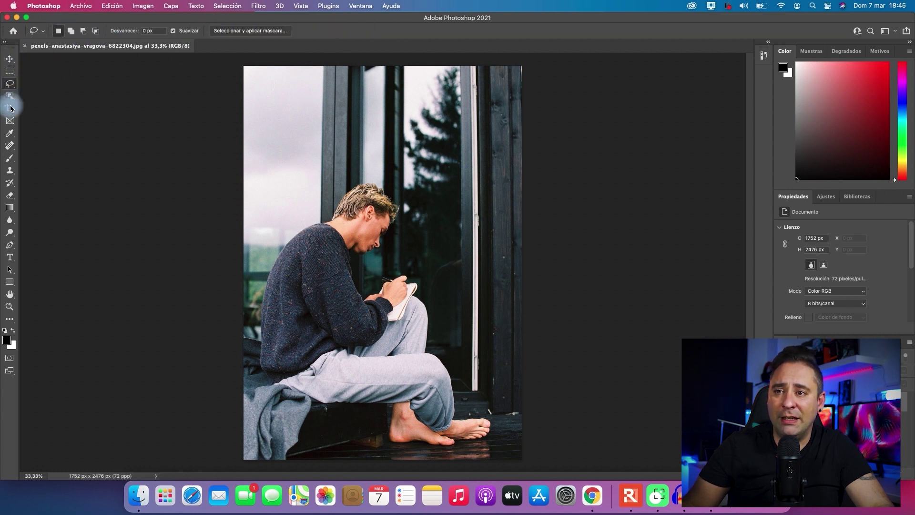
pyautogui.click(11, 109)
pyautogui.click(10, 120)
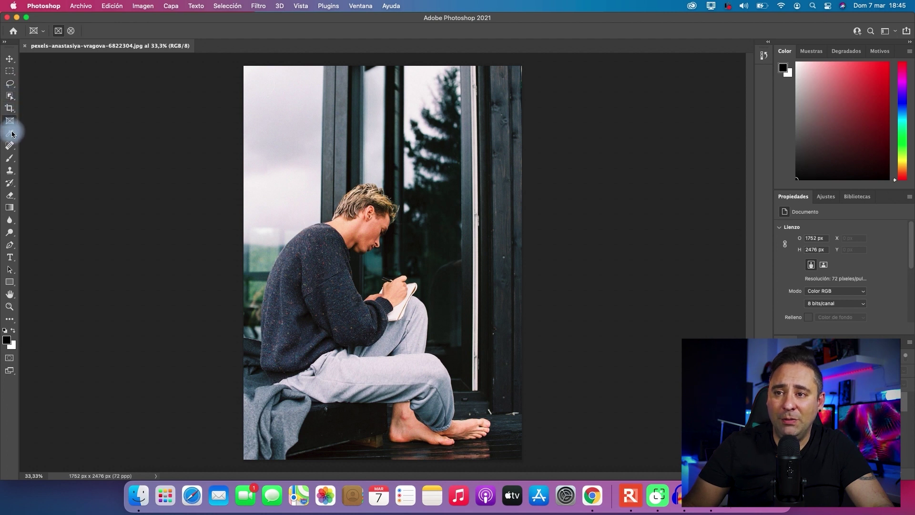
# Cycle through Spot Healing, Brush, Clone Stamp, Eraser and Gradient, ending on the Blur tool
pyautogui.click(12, 134)
pyautogui.click(10, 158)
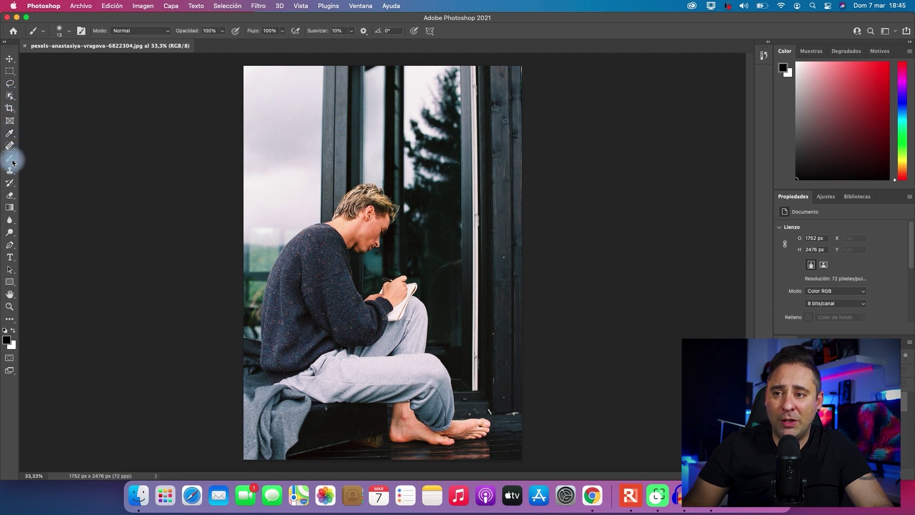
pyautogui.click(11, 171)
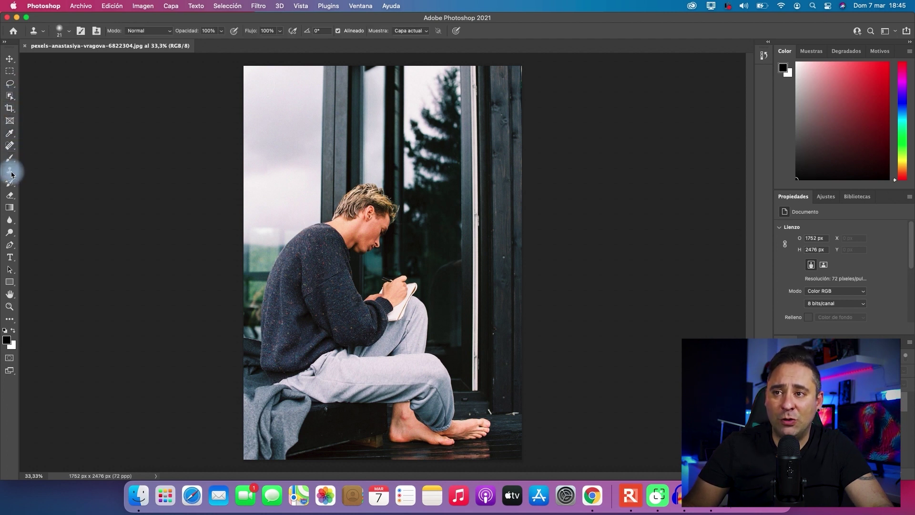
pyautogui.click(10, 197)
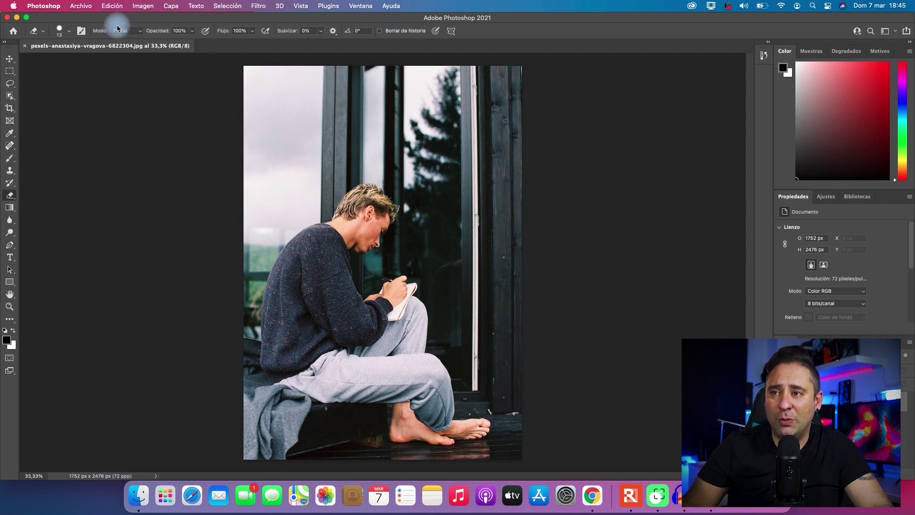
pyautogui.click(10, 208)
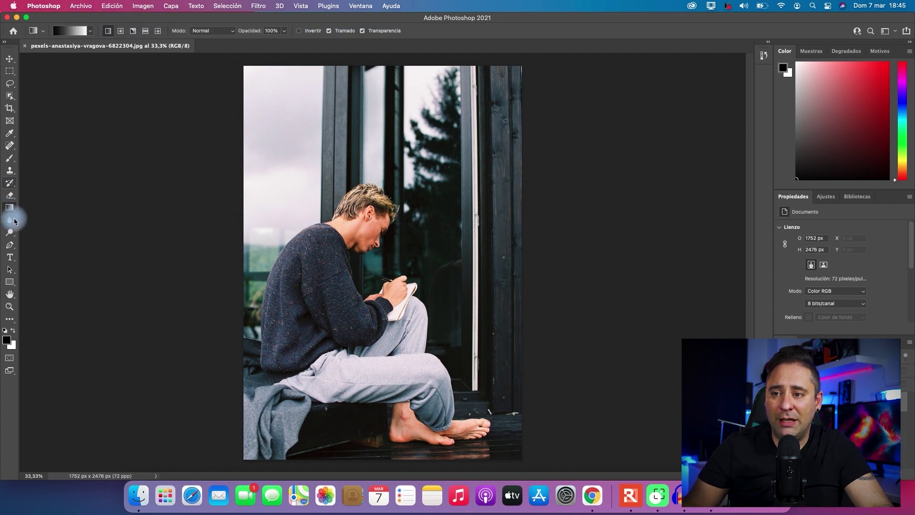
pyautogui.click(14, 220)
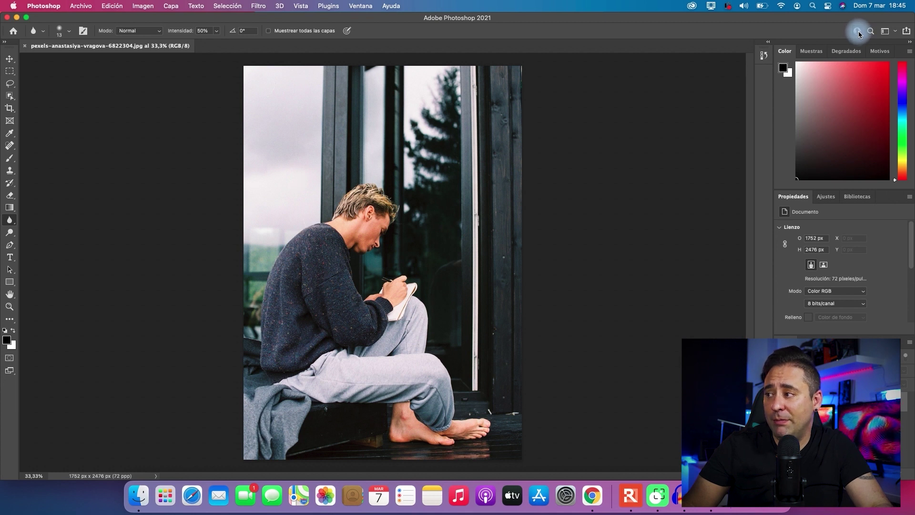
pyautogui.click(857, 32)
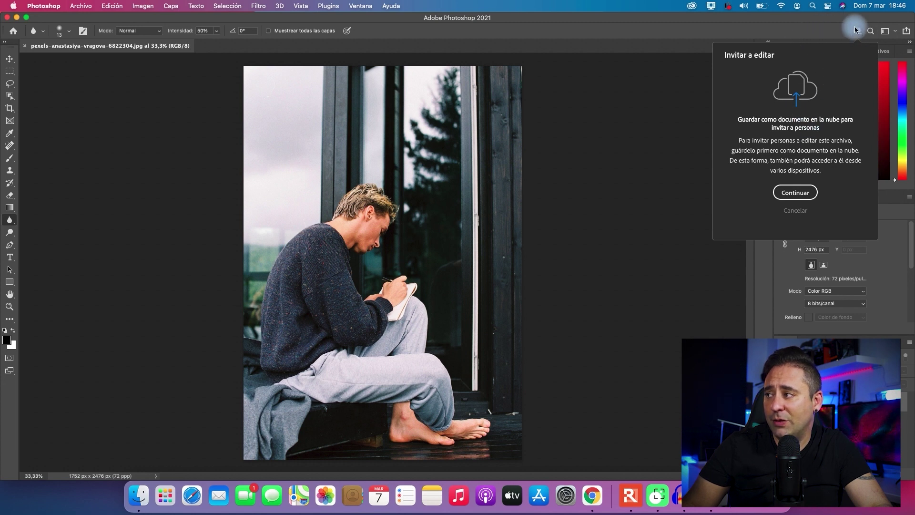
pyautogui.click(873, 32)
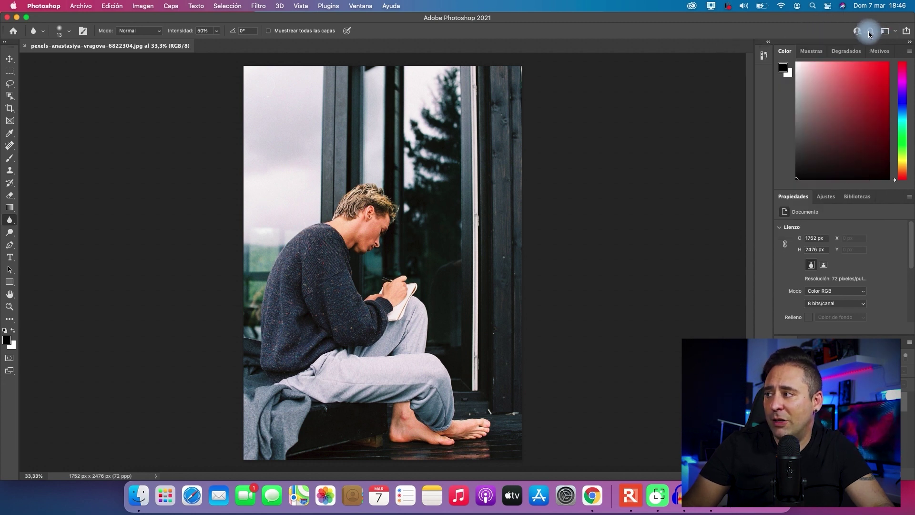
pyautogui.click(884, 31)
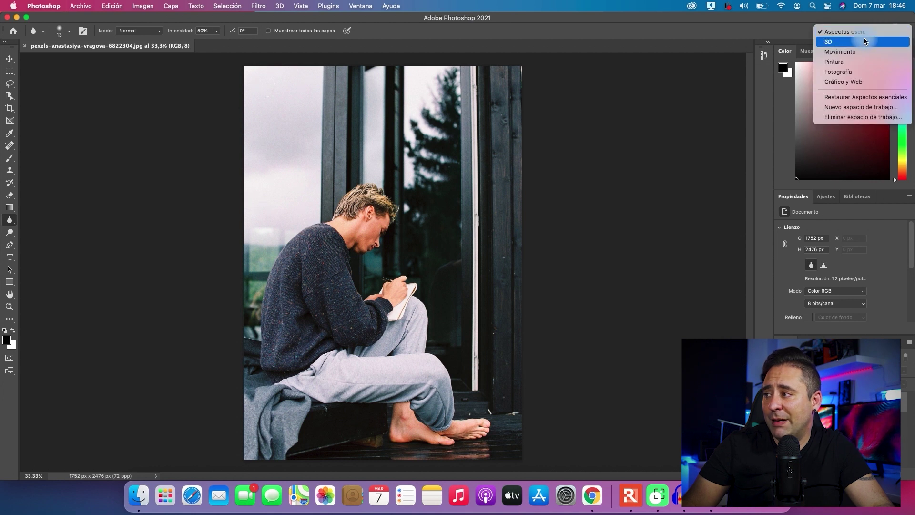
pyautogui.click(881, 31)
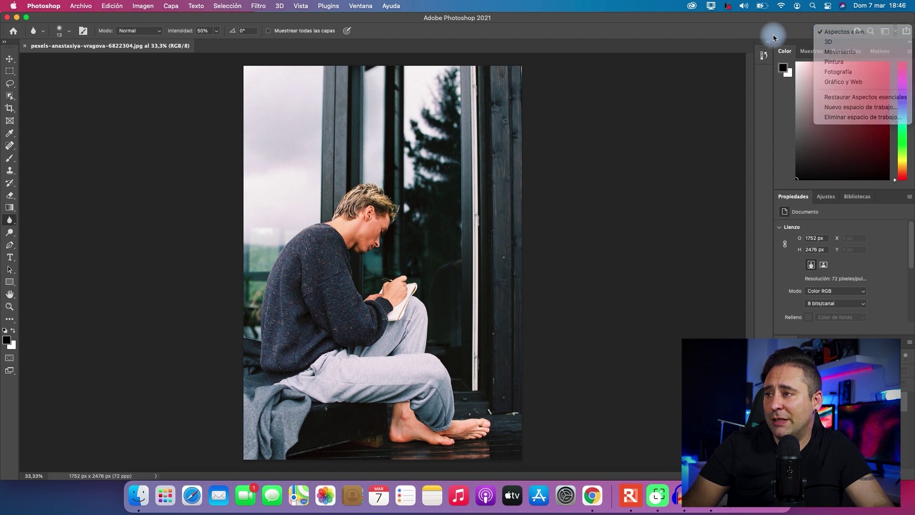
pyautogui.click(884, 30)
pyautogui.click(794, 29)
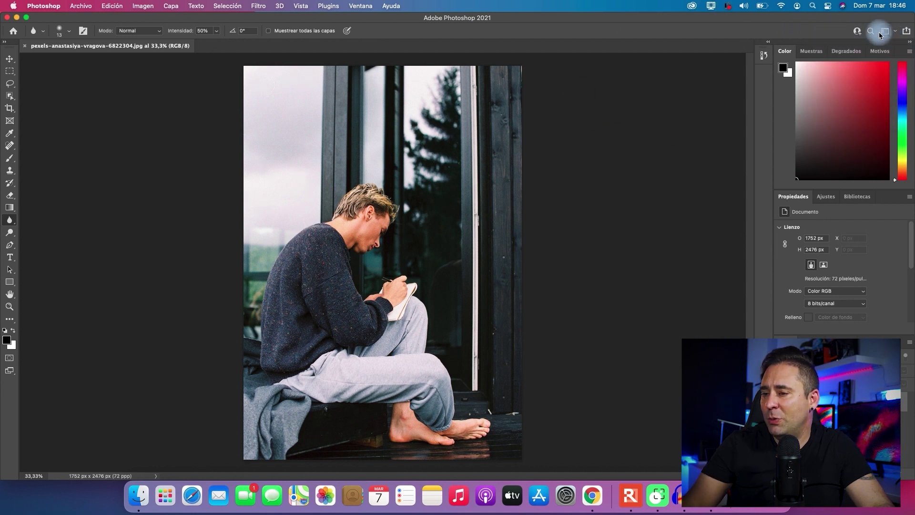
pyautogui.click(16, 375)
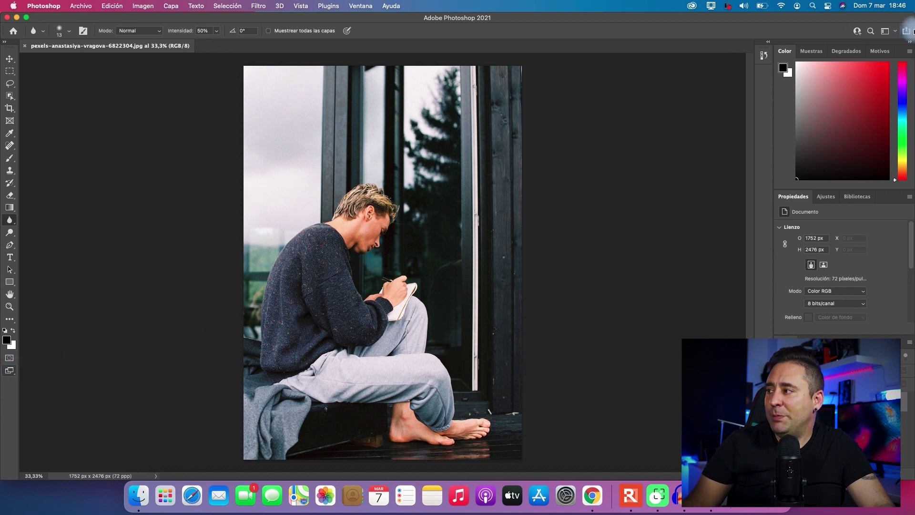
pyautogui.click(910, 31)
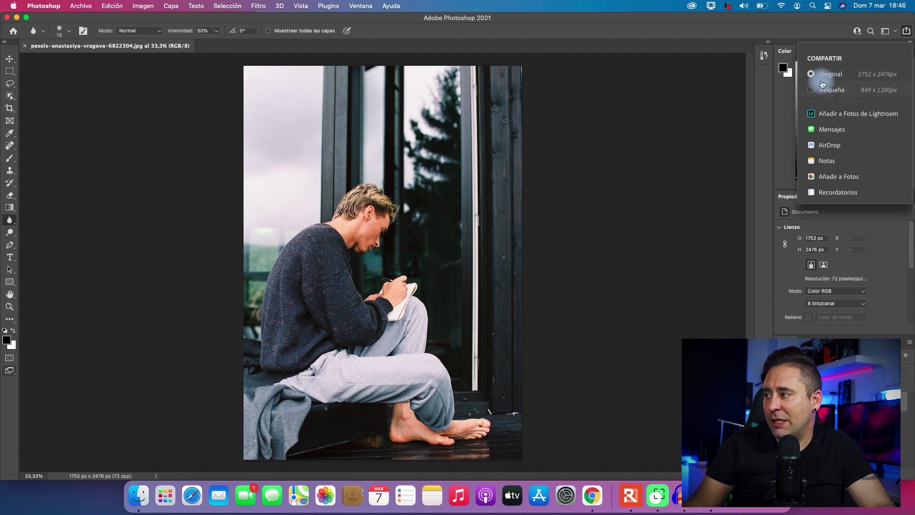
pyautogui.click(879, 36)
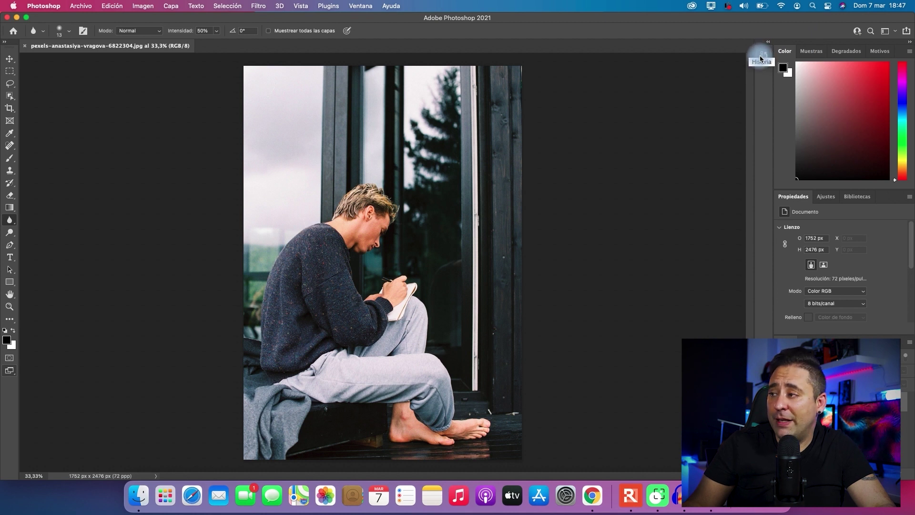
pyautogui.click(764, 58)
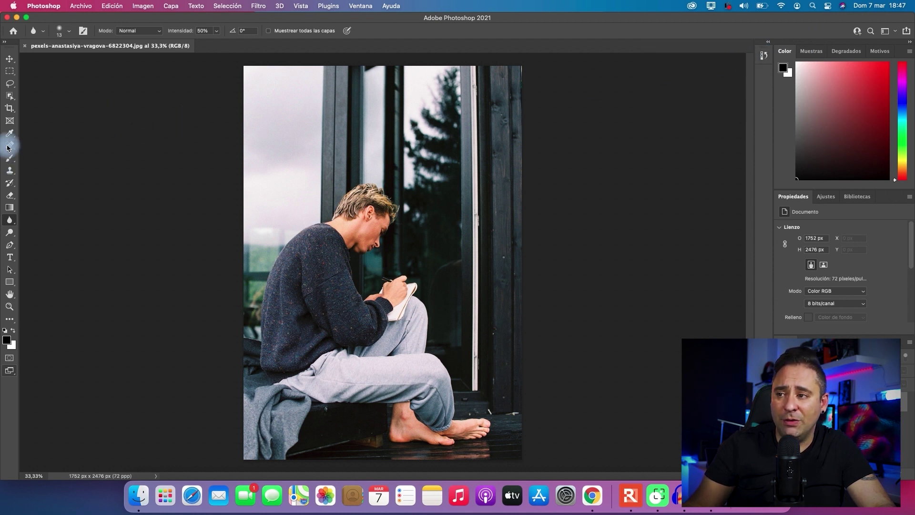
# Choose the Sponge tool from the Dodge group, in Desaturar mode at 50% flow
pyautogui.click(10, 234)
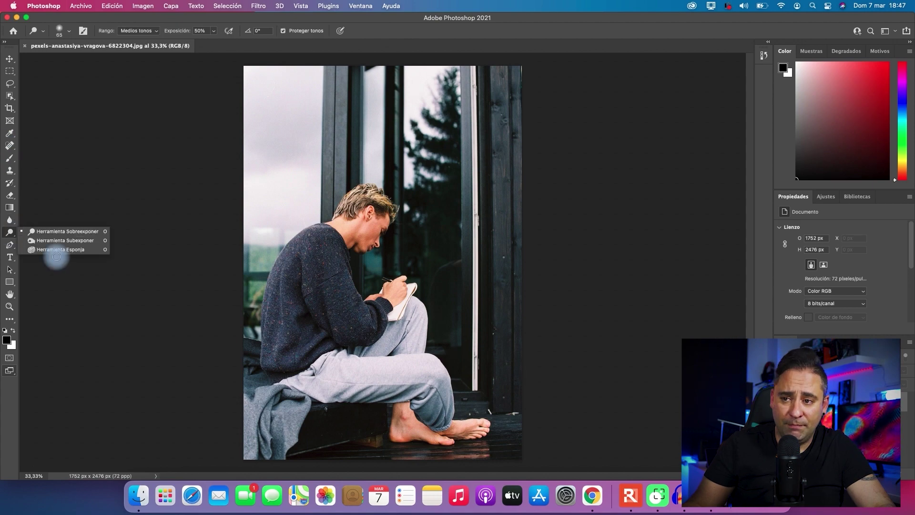
pyautogui.click(61, 250)
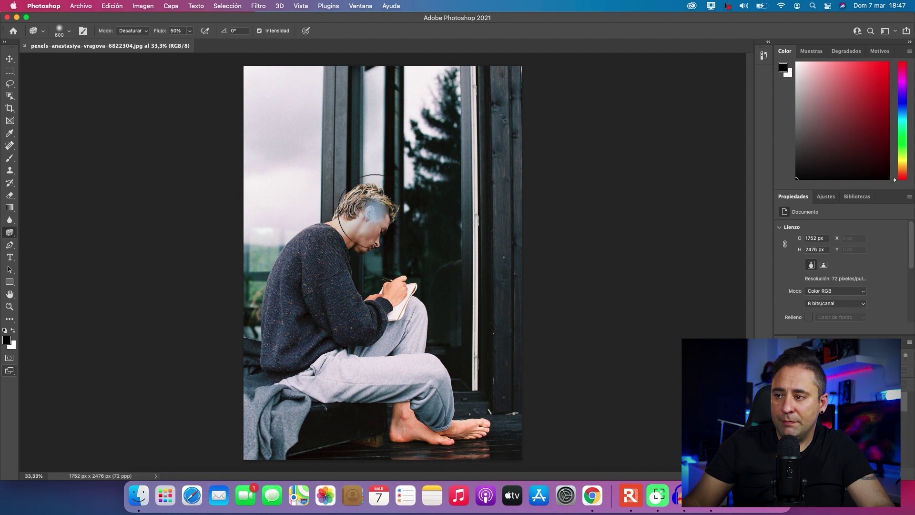
# Sponge-desaturate the sweater, hand and face, then undo the stroke that greyed the foot
pyautogui.moveTo(355, 221)
pyautogui.mouseDown()
pyautogui.moveTo(377, 224)
pyautogui.moveTo(365, 296)
pyautogui.mouseUp()
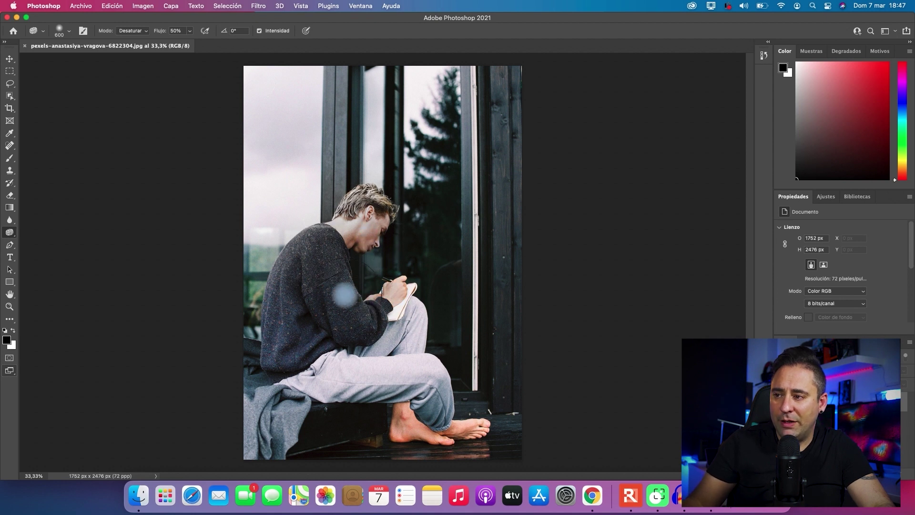
pyautogui.moveTo(367, 295)
pyautogui.mouseDown()
pyautogui.moveTo(404, 425)
pyautogui.moveTo(450, 431)
pyautogui.mouseUp()
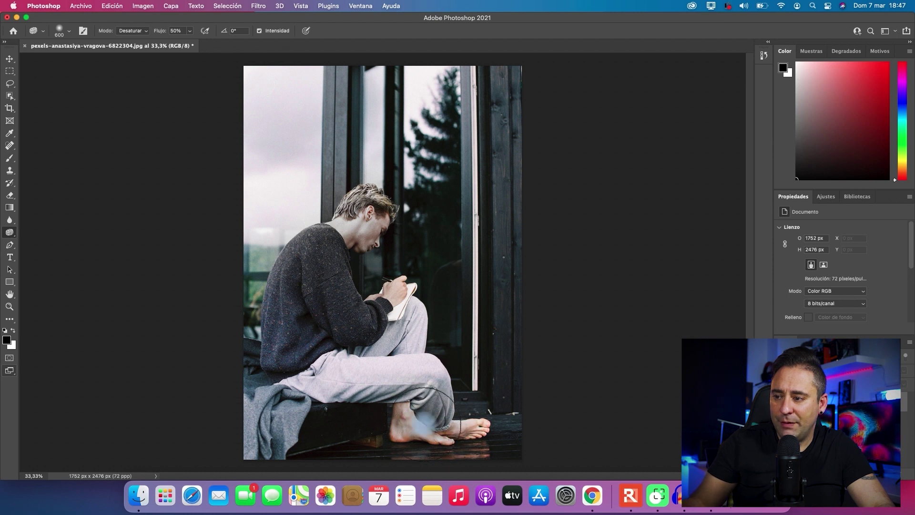
pyautogui.press('super+z')
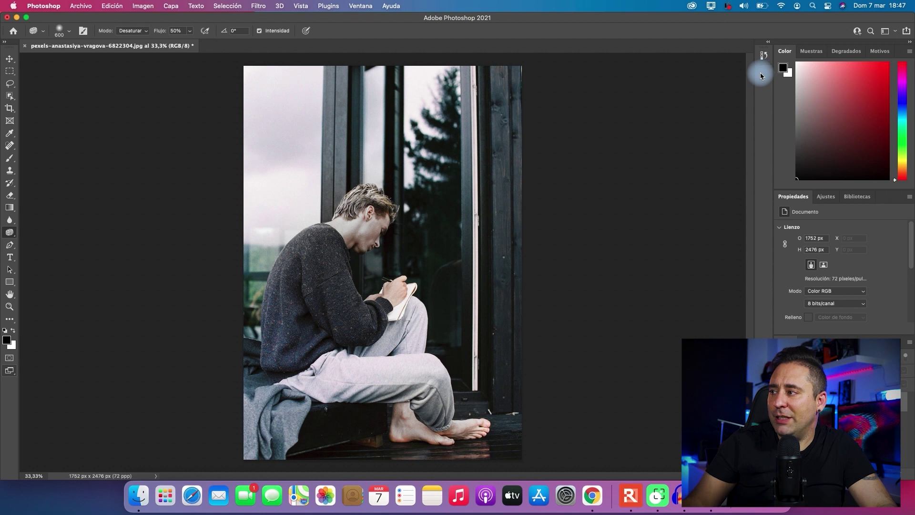
# Revert to the Abrir state in the History panel, discarding all sponge strokes
pyautogui.click(764, 55)
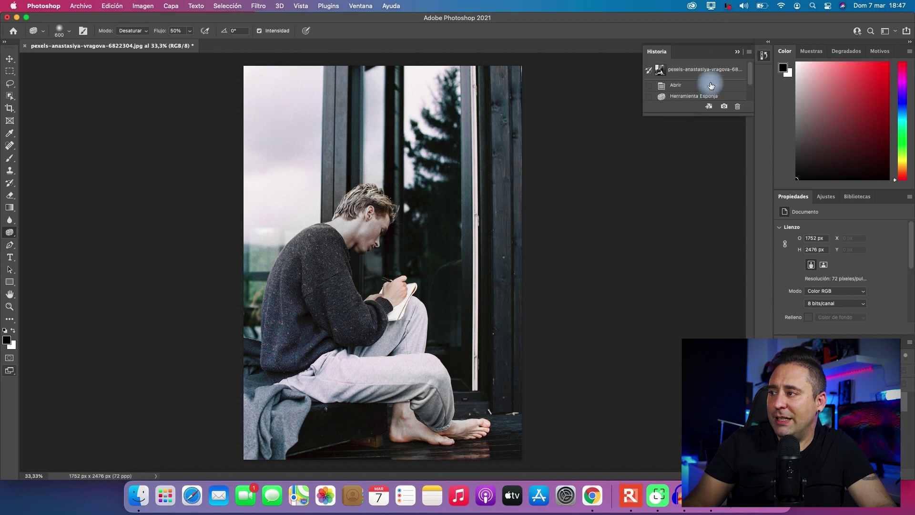
pyautogui.click(711, 85)
pyautogui.click(713, 92)
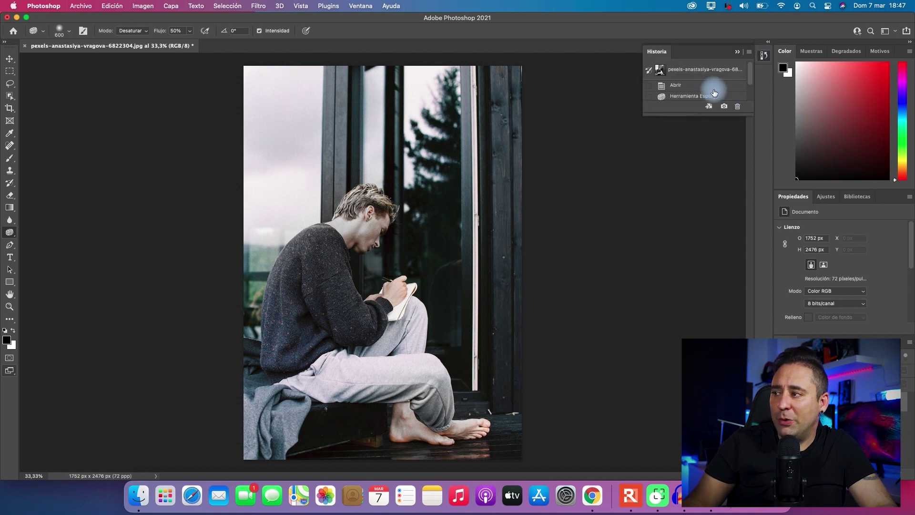
pyautogui.scroll(-2, 714, 92)
pyautogui.click(709, 84)
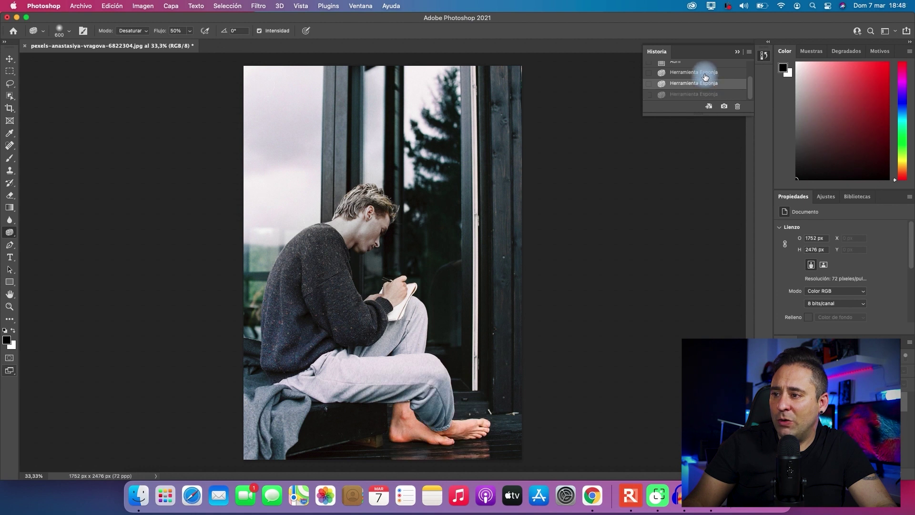
pyautogui.scroll(2, 705, 76)
pyautogui.click(686, 86)
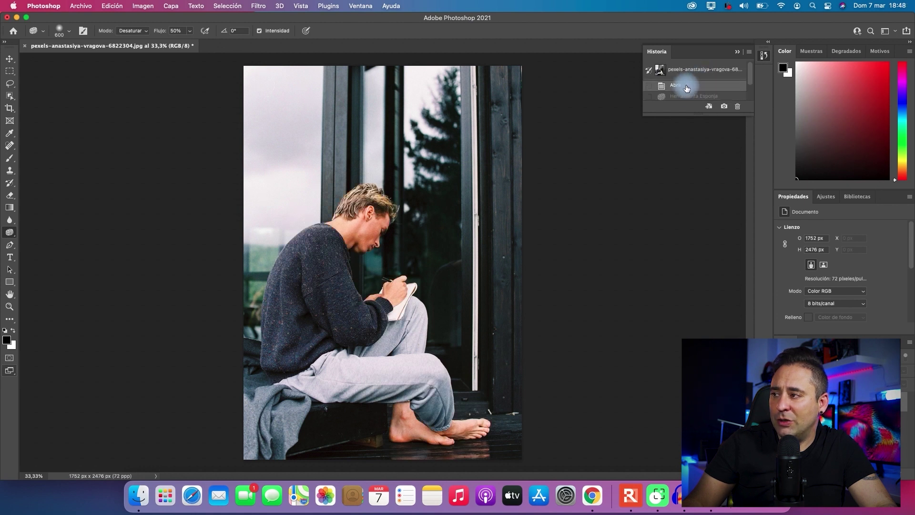
pyautogui.scroll(-2, 686, 88)
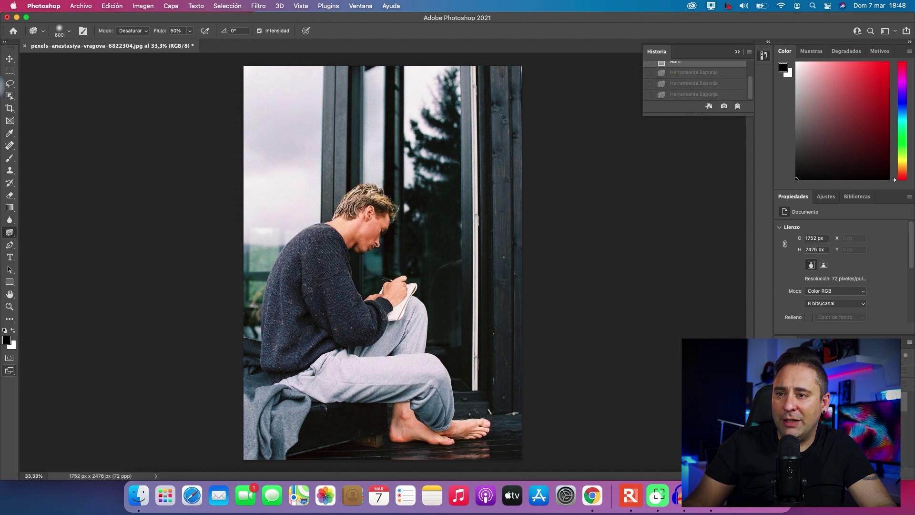
# Outline the man's head with the Polygonal Lasso and return to the head-filled History state
pyautogui.press('l')
pyautogui.click(388, 175)
pyautogui.click(339, 169)
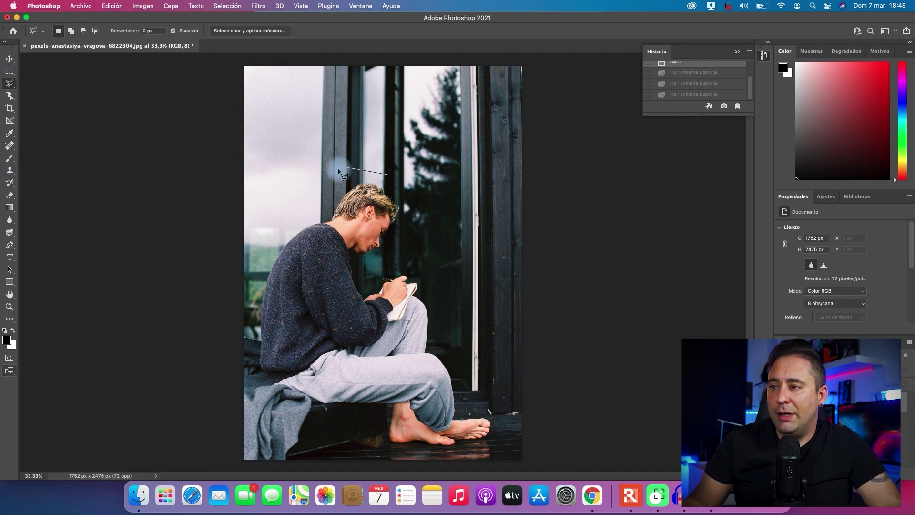
pyautogui.click(313, 200)
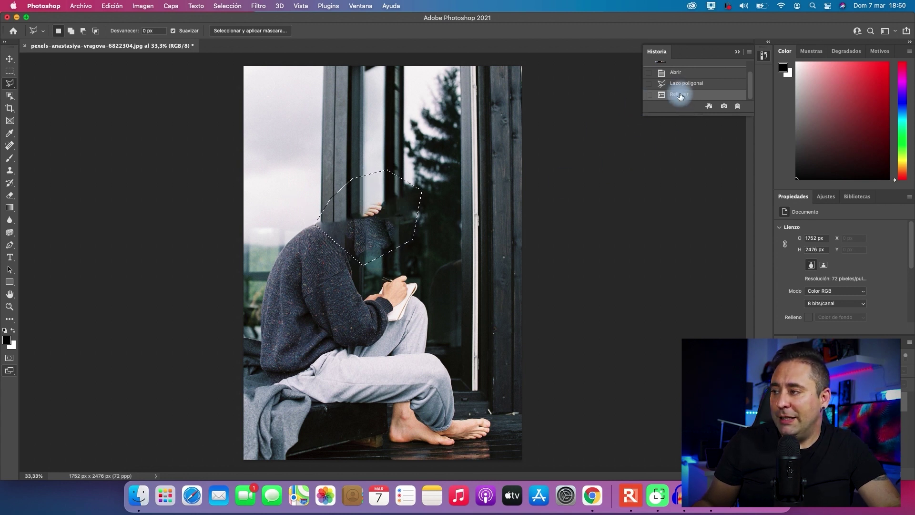
pyautogui.click(680, 94)
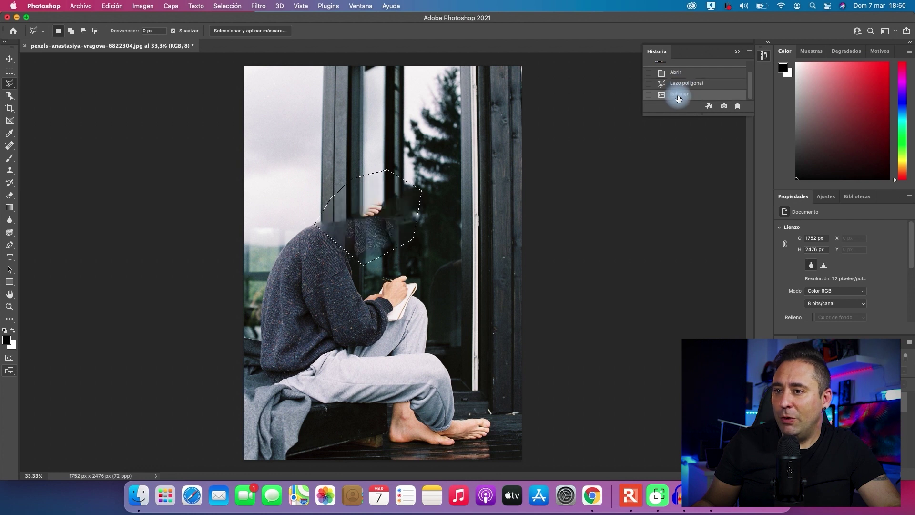
# Deselect and clone background pixels over the head area with the Clone Stamp
pyautogui.press('super+d')
pyautogui.press('s')
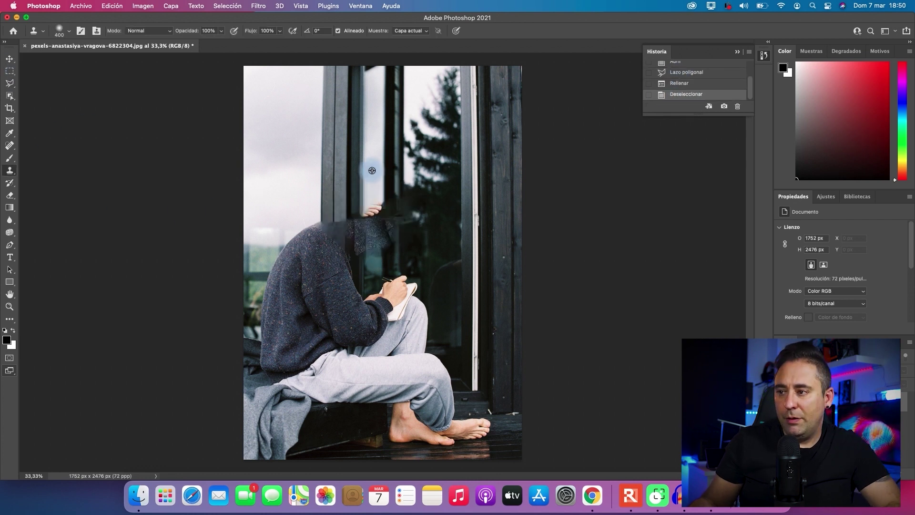
pyautogui.keyDown('alt'); pyautogui.click(372, 170); pyautogui.keyUp('alt')
pyautogui.click(374, 212)
pyautogui.moveTo(374, 212)
pyautogui.mouseDown()
pyautogui.moveTo(370, 253)
pyautogui.moveTo(374, 229)
pyautogui.mouseUp()
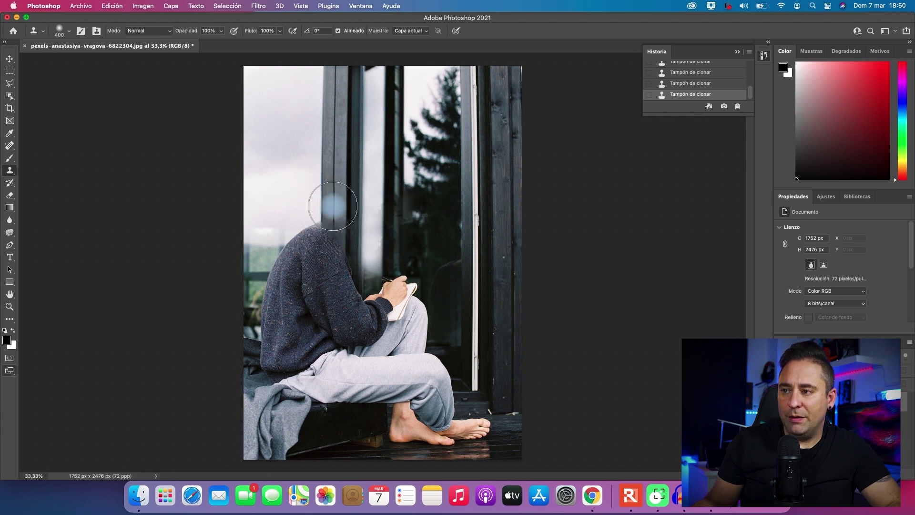
pyautogui.click(337, 226)
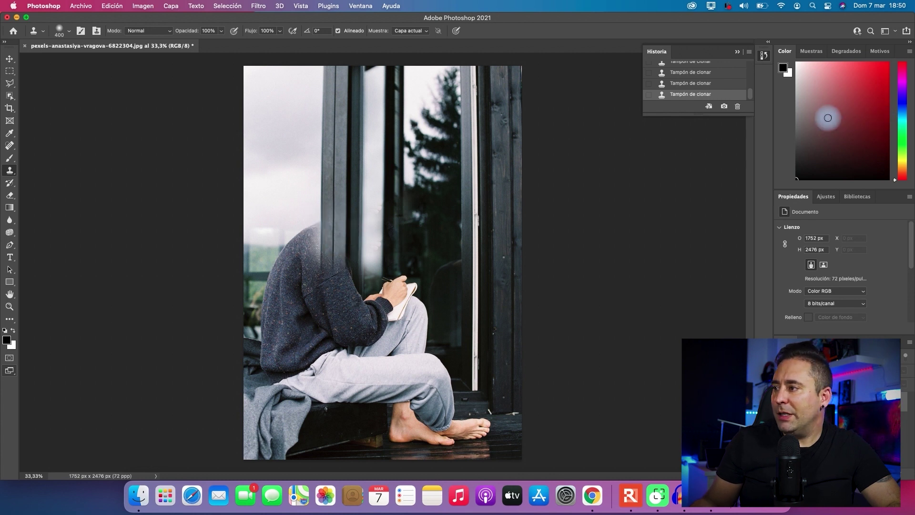
# Step back through History states until the original head with its selection returns
pyautogui.scroll(1, 690, 88)
pyautogui.scroll(-1, 690, 89)
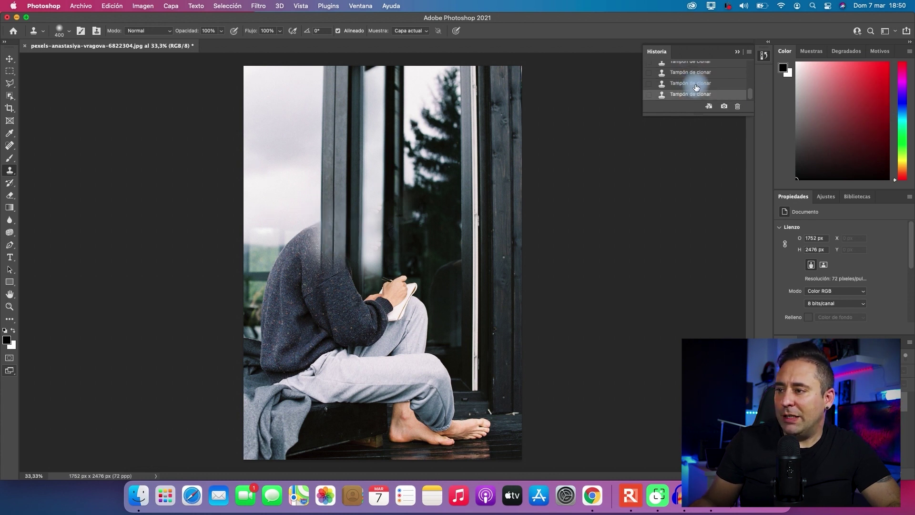
pyautogui.click(695, 85)
pyautogui.scroll(1, 691, 83)
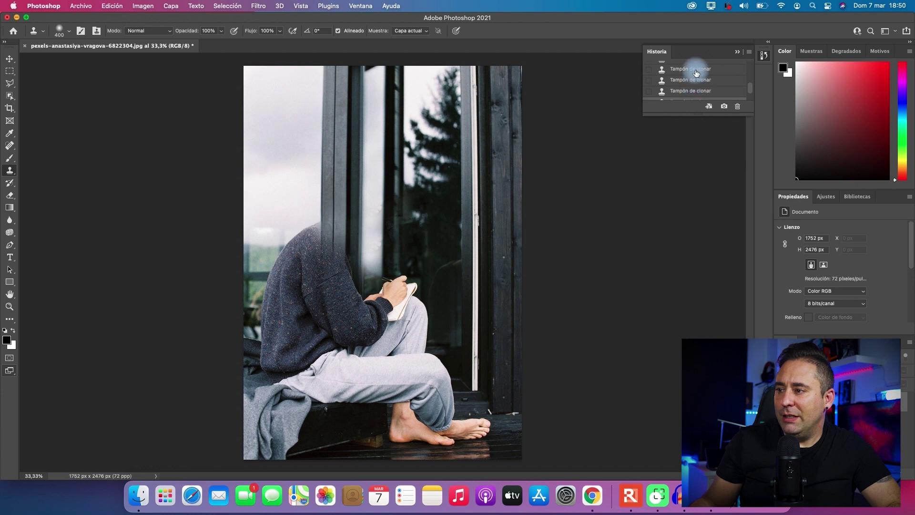
pyautogui.click(696, 73)
pyautogui.scroll(3, 696, 74)
pyautogui.click(695, 74)
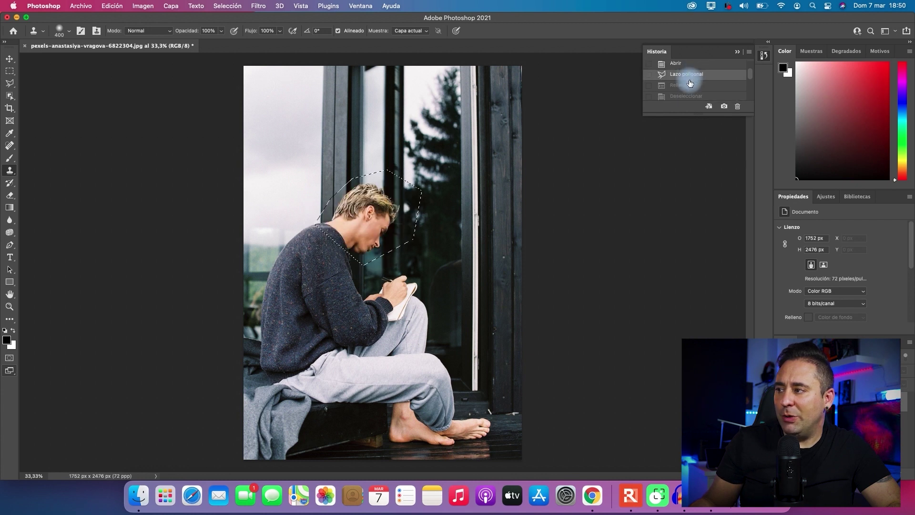
pyautogui.scroll(2, 690, 79)
# Return to the Abrir History state and collapse the History panel
pyautogui.click(688, 86)
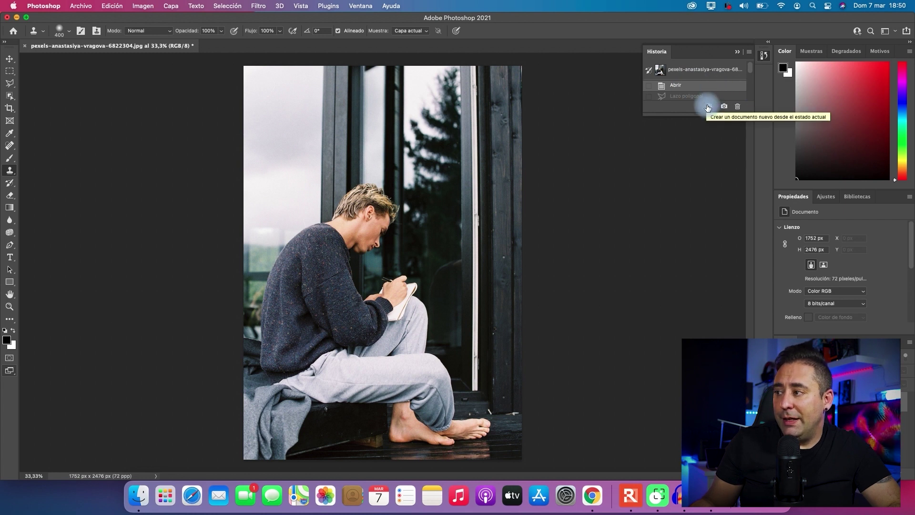
pyautogui.scroll(-2, 697, 102)
pyautogui.scroll(-2, 698, 98)
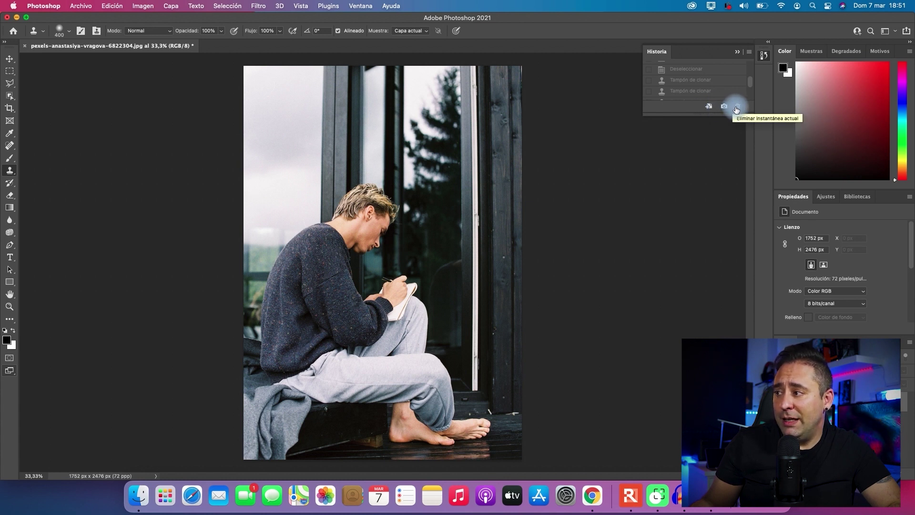
pyautogui.click(737, 53)
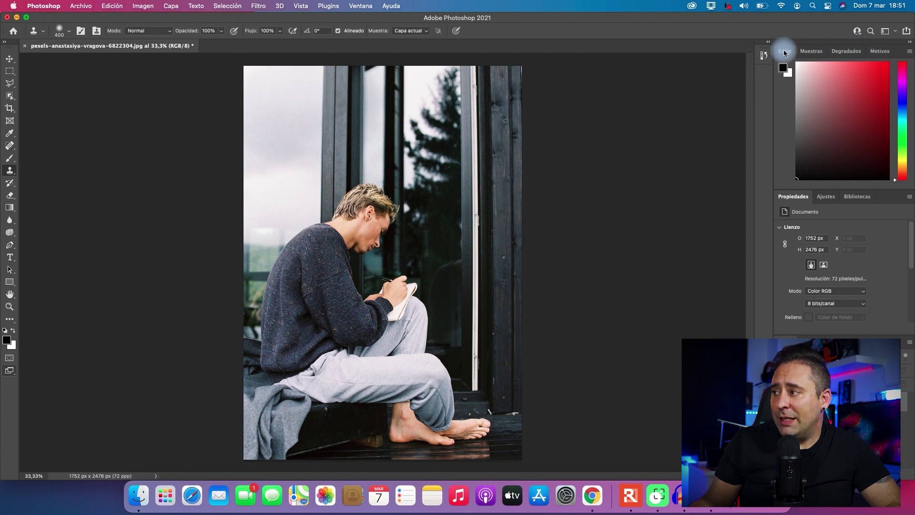
pyautogui.click(811, 51)
pyautogui.click(841, 53)
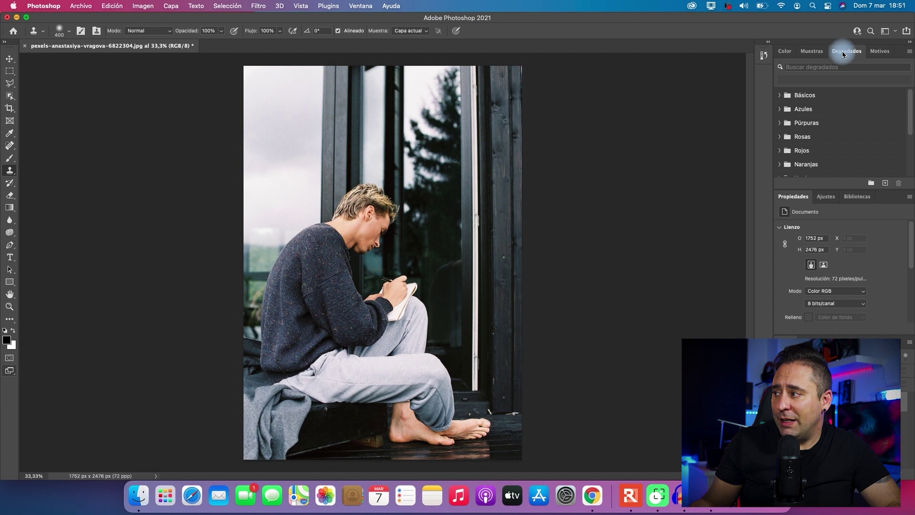
pyautogui.click(880, 51)
pyautogui.click(794, 51)
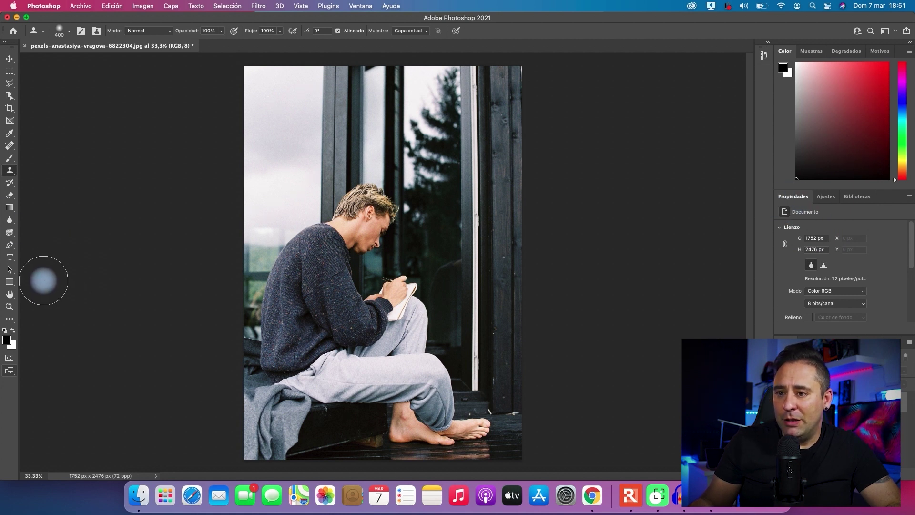
# Add 156 pt 'Lorem Ipsum' text and move it to the photo's upper-left
pyautogui.click(304, 168)
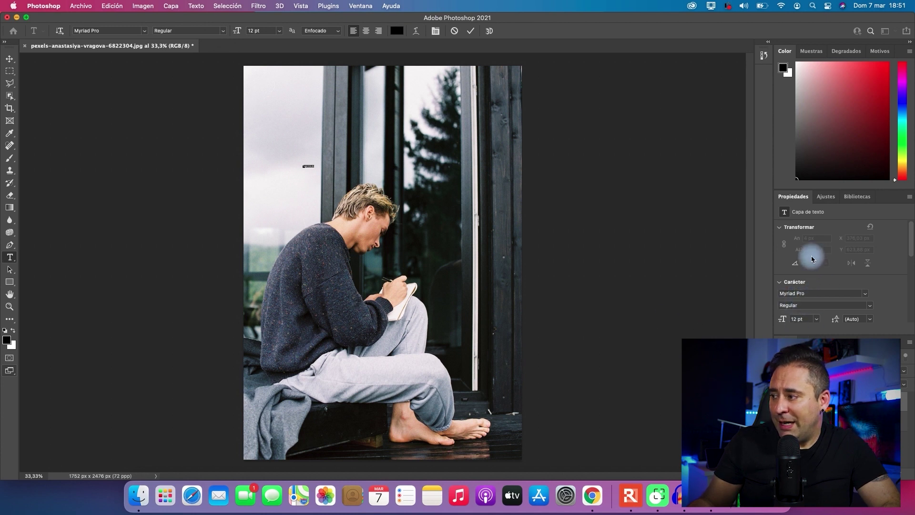
pyautogui.moveTo(783, 321); pyautogui.dragTo(853, 319)
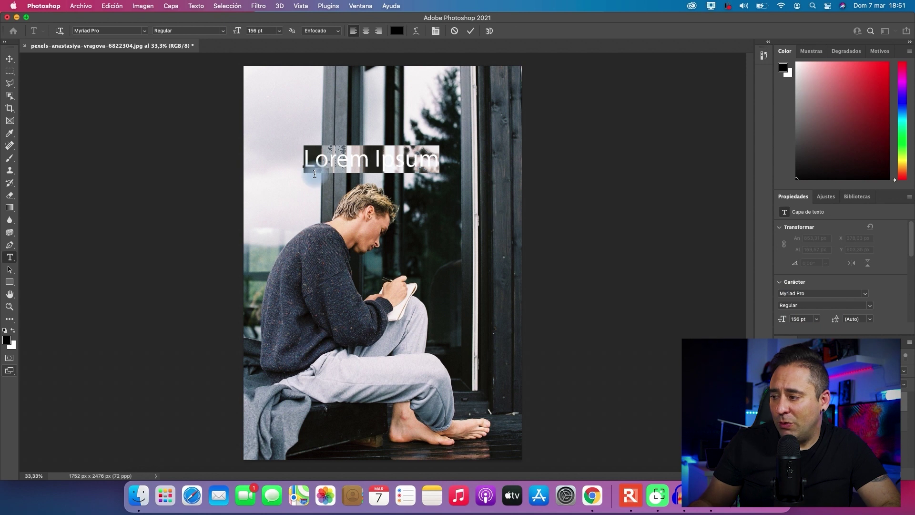
pyautogui.click(9, 58)
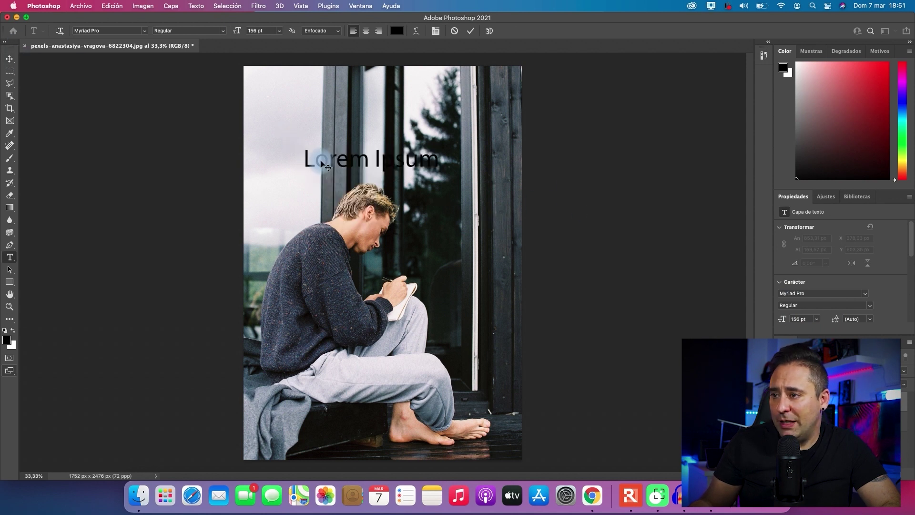
pyautogui.moveTo(362, 159); pyautogui.dragTo(322, 106)
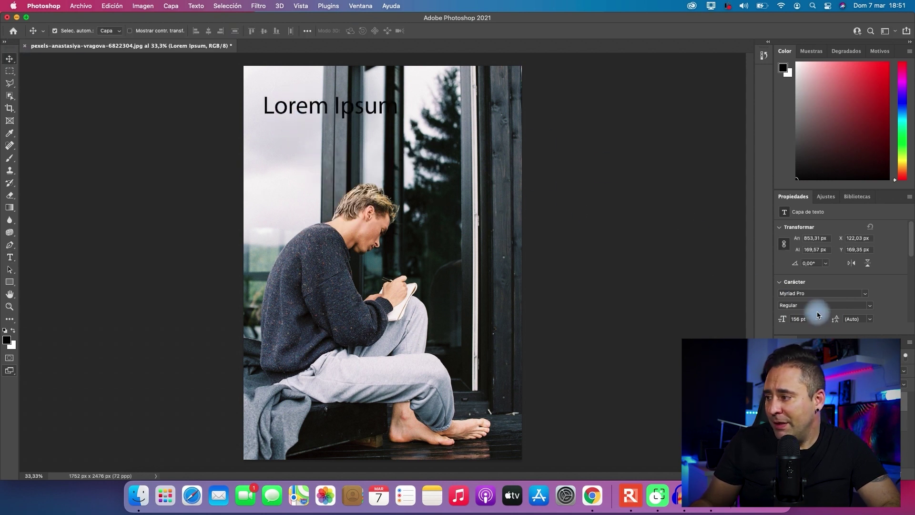
pyautogui.scroll(-1, 851, 291)
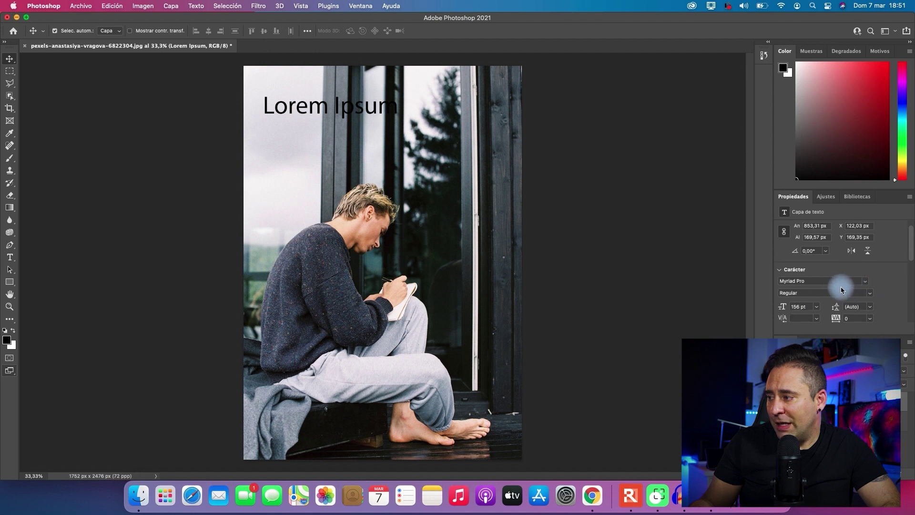
pyautogui.scroll(1, 841, 290)
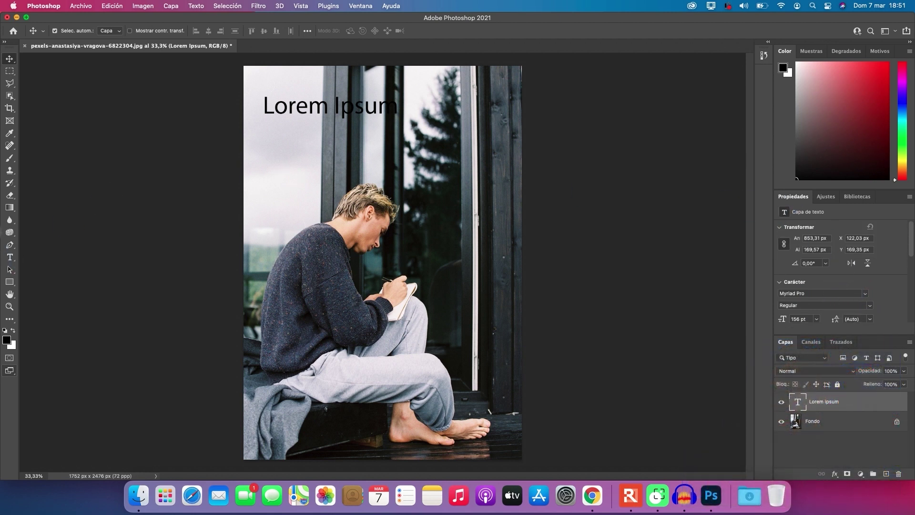
# Draw a tall rectangle over the window and fill it with red ff0000
pyautogui.click(11, 281)
pyautogui.moveTo(419, 127); pyautogui.dragTo(509, 244)
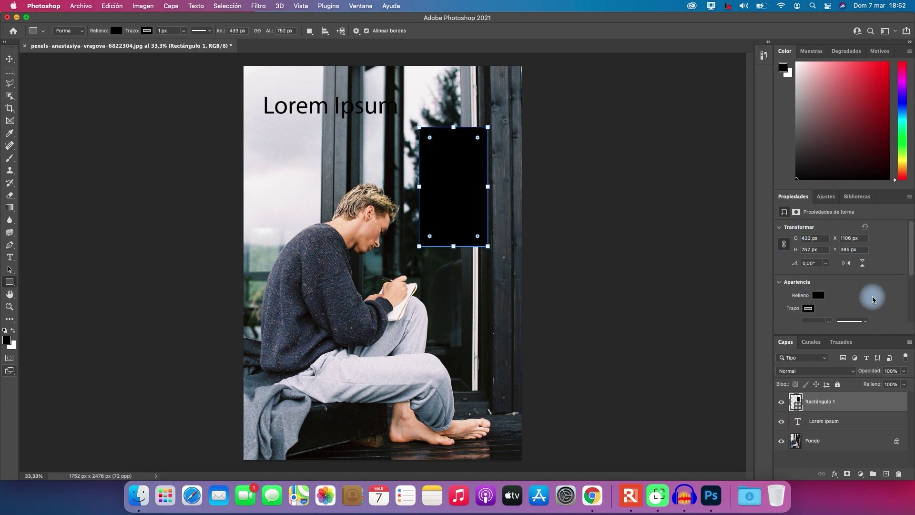
pyautogui.scroll(-1, 837, 291)
pyautogui.click(818, 255)
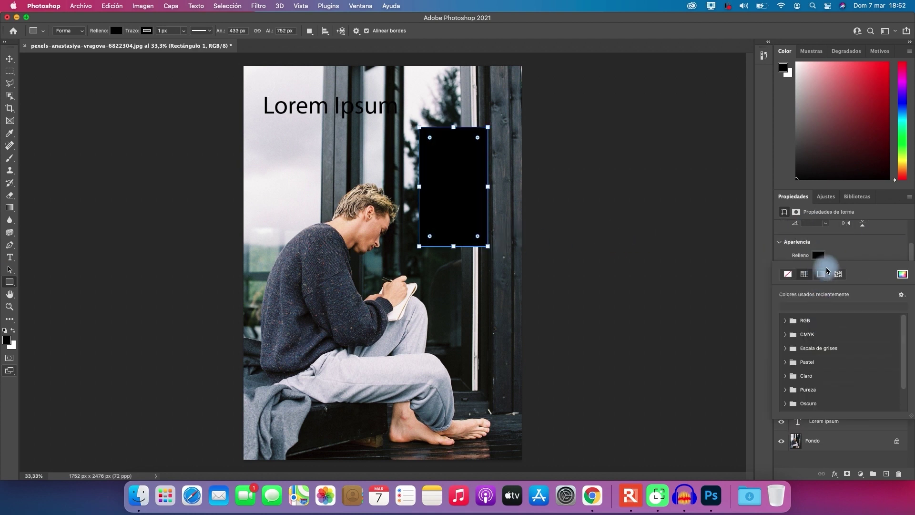
pyautogui.click(902, 274)
pyautogui.moveTo(315, 238); pyautogui.dragTo(334, 239)
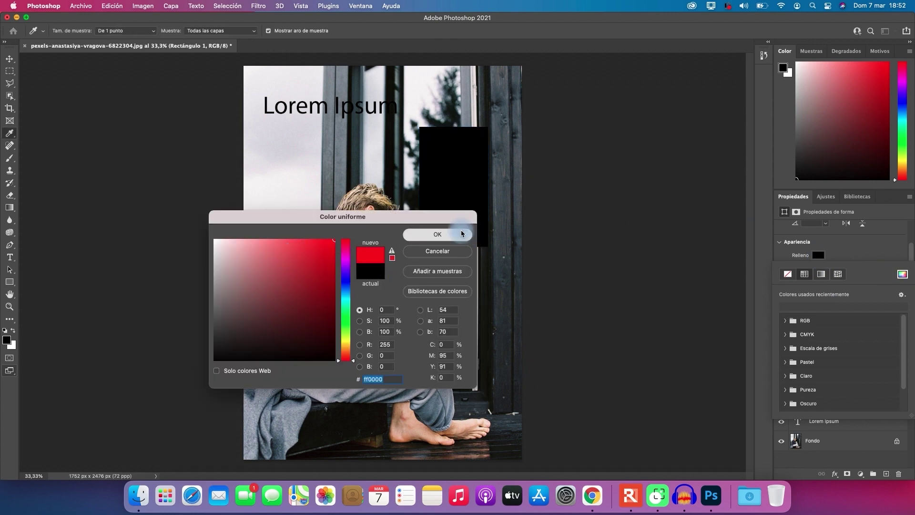
pyautogui.click(465, 234)
pyautogui.click(825, 198)
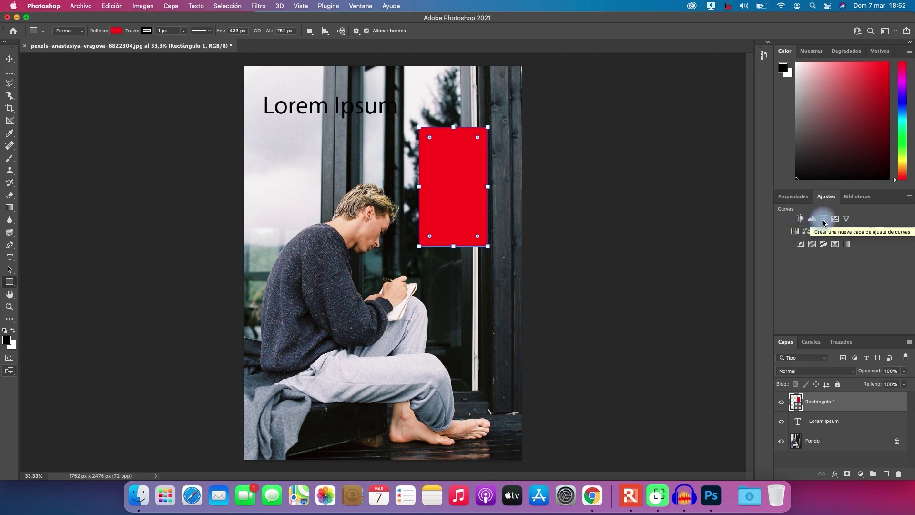
# Add a Curves adjustment layer, deepening shadows and brightening the upper curve
pyautogui.click(823, 220)
pyautogui.scroll(-2, 839, 286)
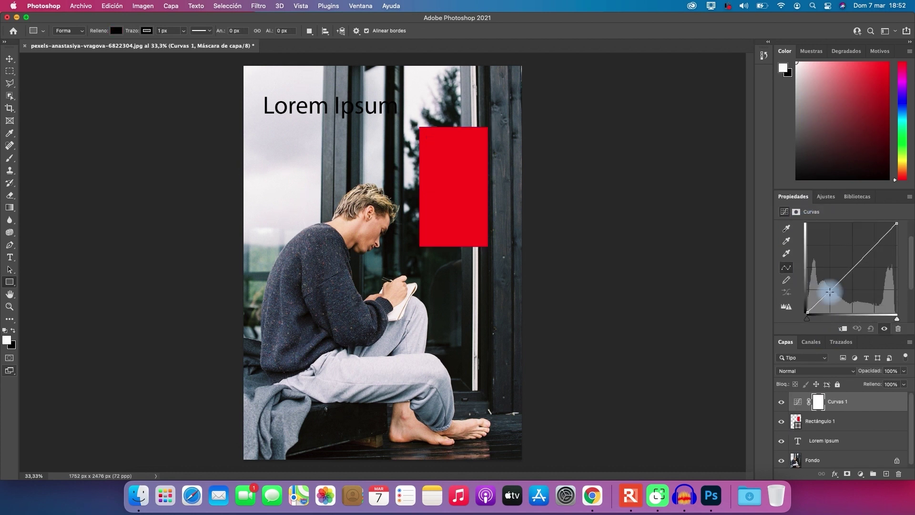
pyautogui.moveTo(831, 289); pyautogui.dragTo(831, 292)
pyautogui.moveTo(872, 244); pyautogui.dragTo(869, 242)
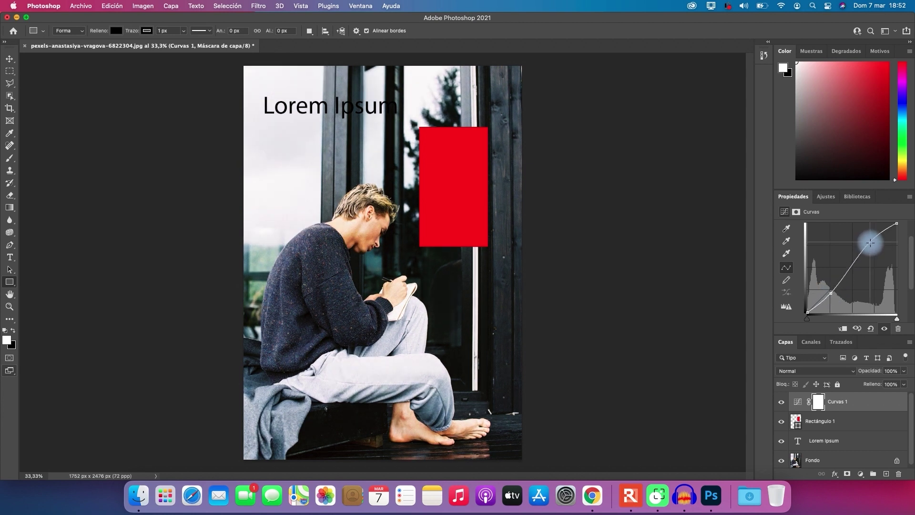
# Add a Vibrance adjustment layer with Intensidad +37 and Saturación +24
pyautogui.click(826, 197)
pyautogui.click(842, 219)
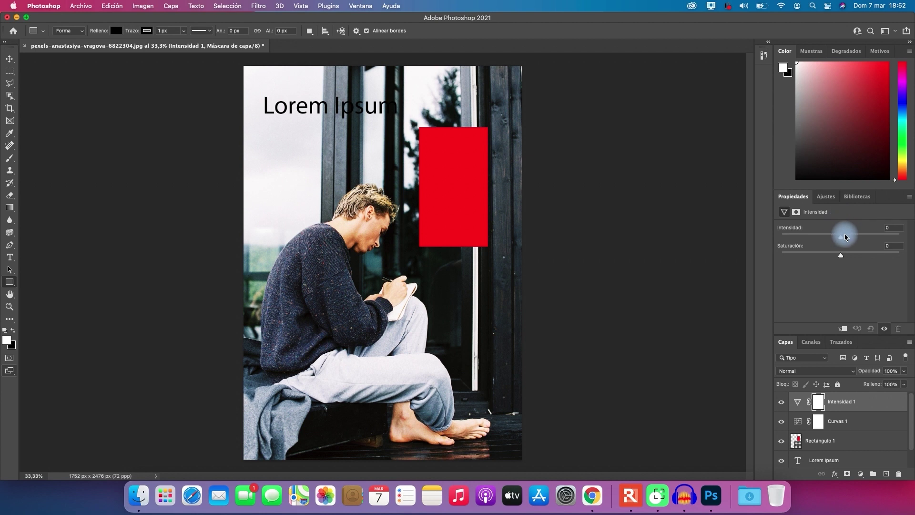
pyautogui.click(850, 253)
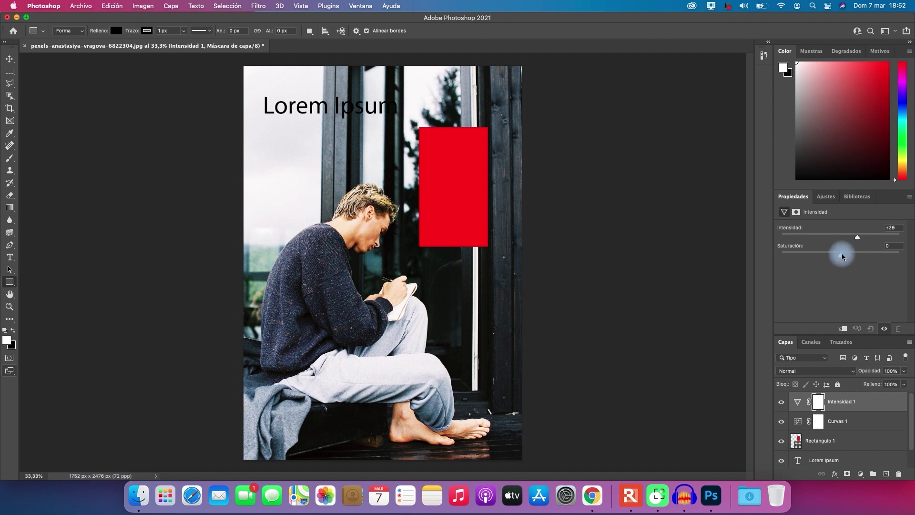
pyautogui.moveTo(854, 256); pyautogui.dragTo(855, 256)
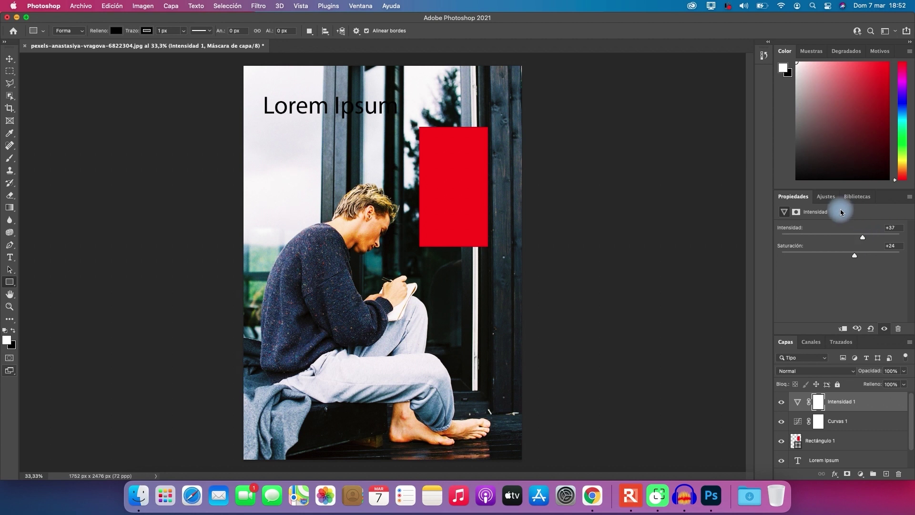
pyautogui.click(826, 196)
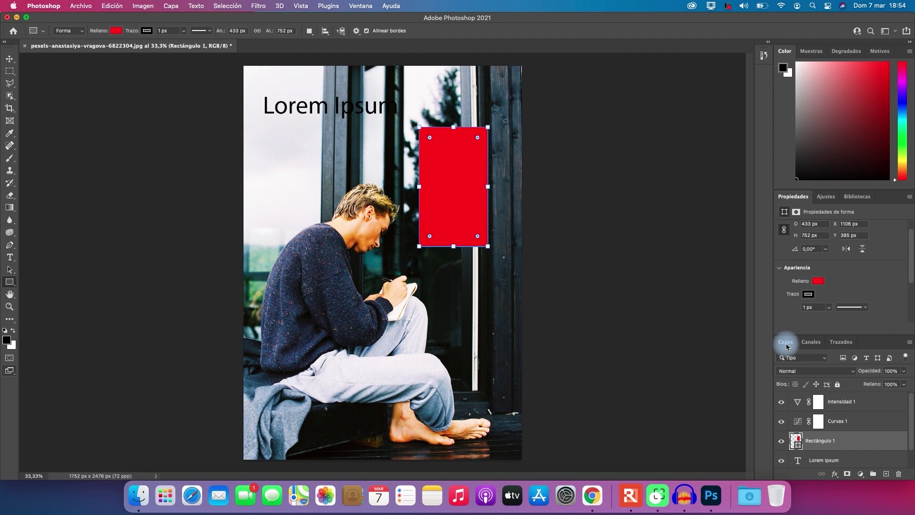
# Look over the Channels and Paths panels, then start a new Pen path with a first anchor on the photo
pyautogui.click(814, 342)
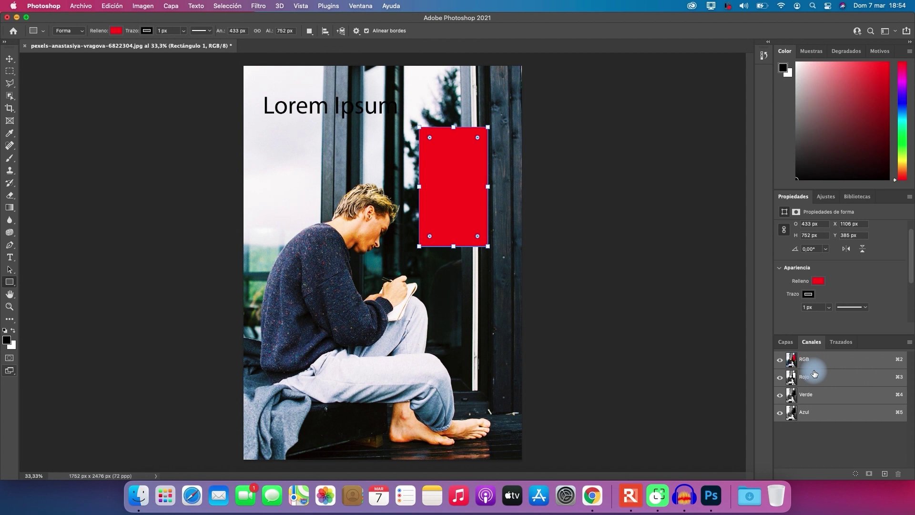
pyautogui.click(845, 342)
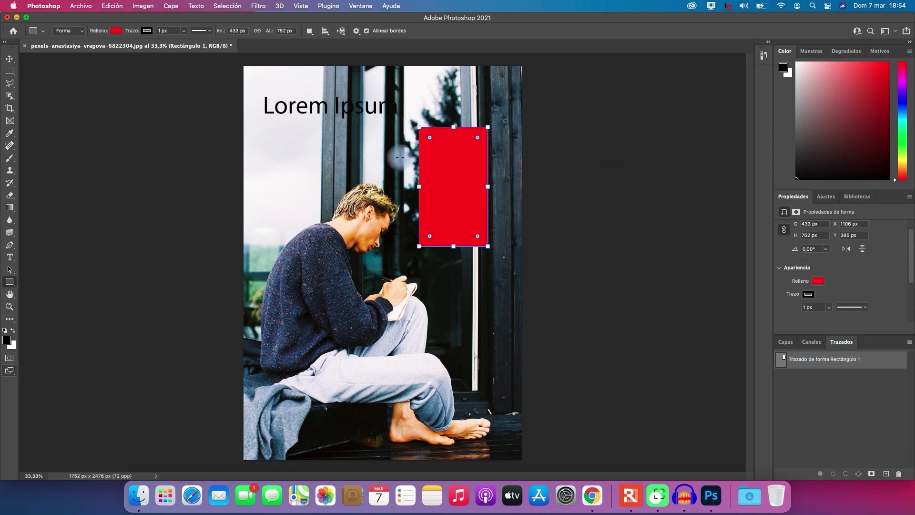
pyautogui.press('p')
pyautogui.click(288, 197)
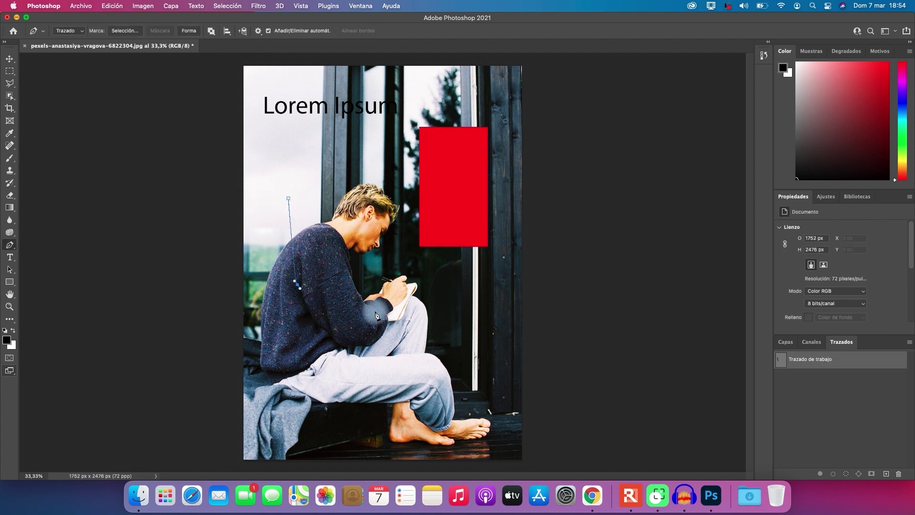
# Add two more anchors along the man's back, then review the Layers panel
pyautogui.moveTo(376, 311); pyautogui.dragTo(367, 206)
pyautogui.click(291, 177)
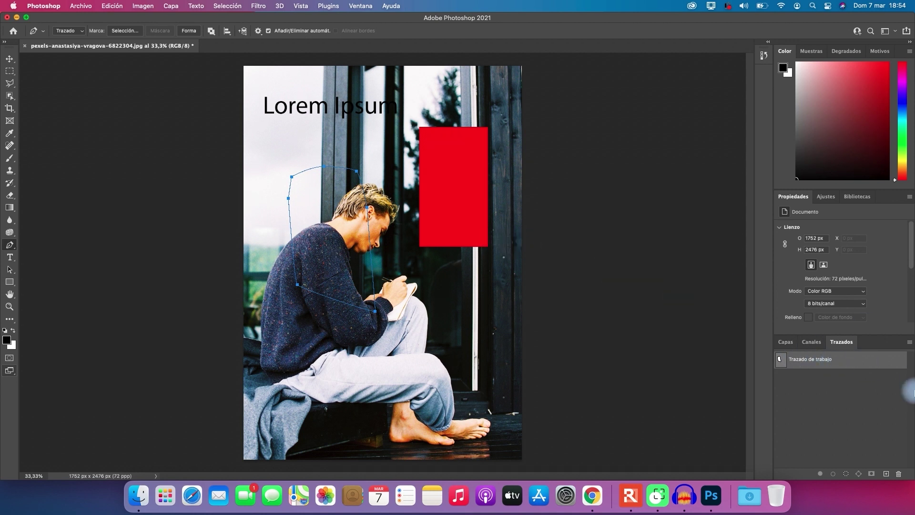
pyautogui.click(785, 342)
pyautogui.click(828, 404)
# Delete the work path from the Paths panel
pyautogui.scroll(-1, 829, 431)
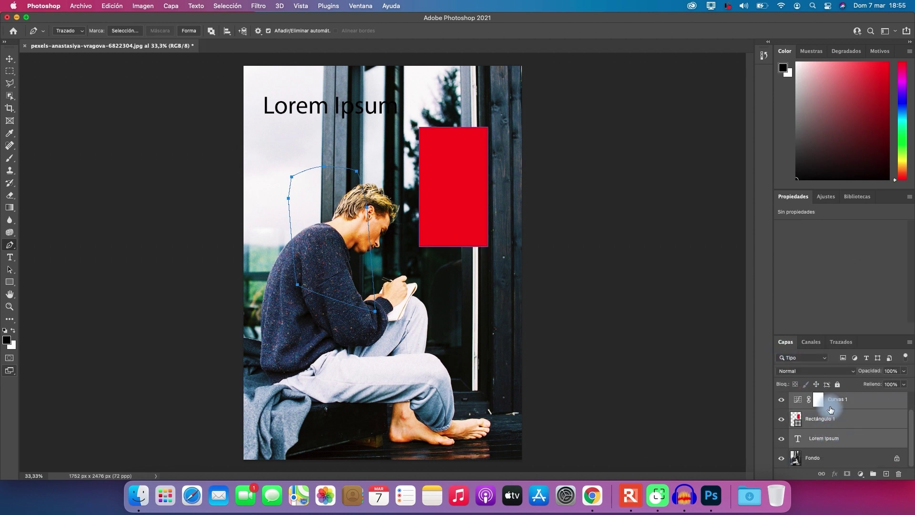
pyautogui.rightClick(815, 363)
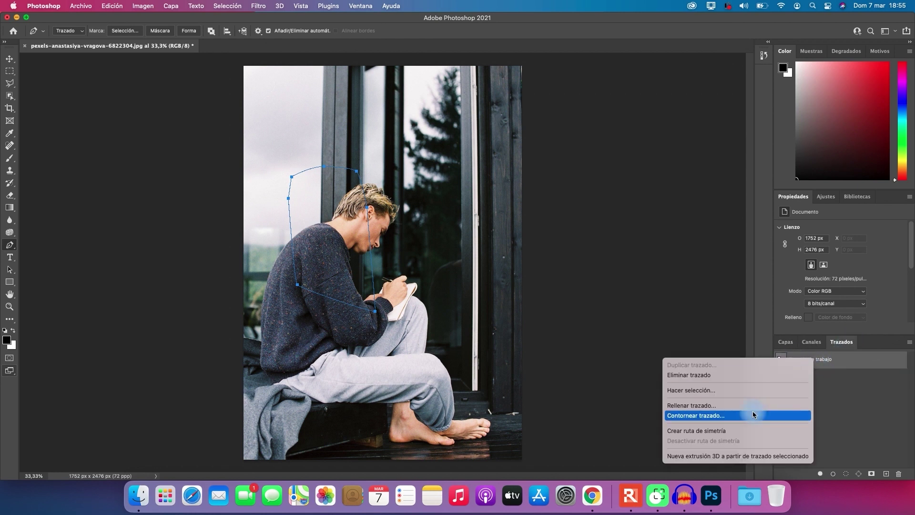
pyautogui.click(691, 375)
pyautogui.press('v')
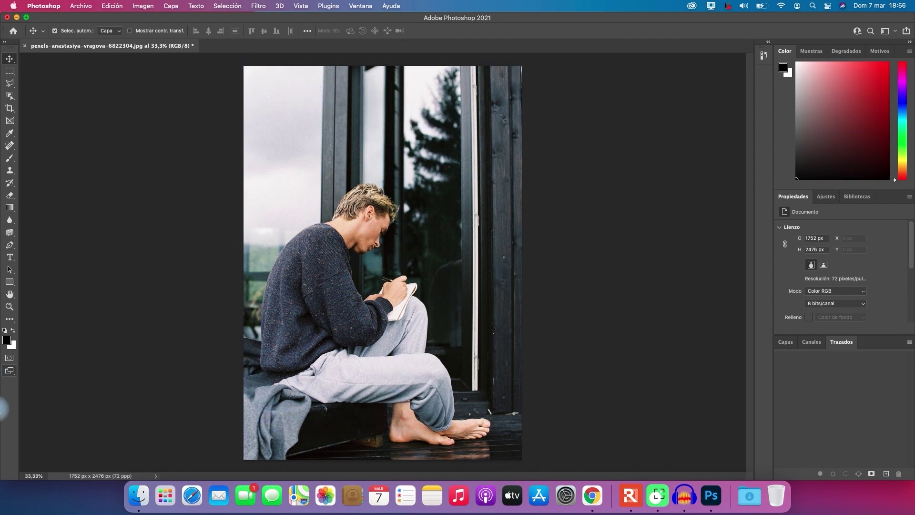
# View the photo at 100% with the Zoom tool, then fit the whole image to the window
pyautogui.click(38, 475)
pyautogui.click(9, 295)
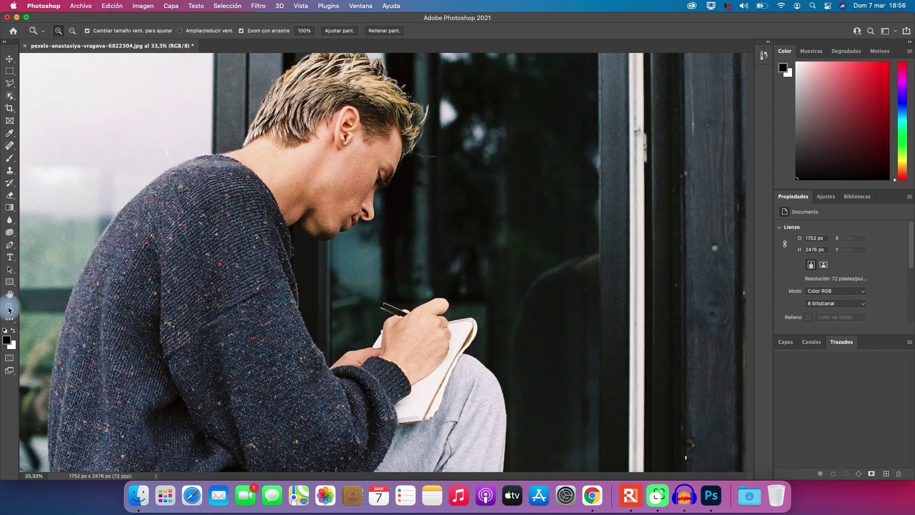
pyautogui.doubleClick(9, 308)
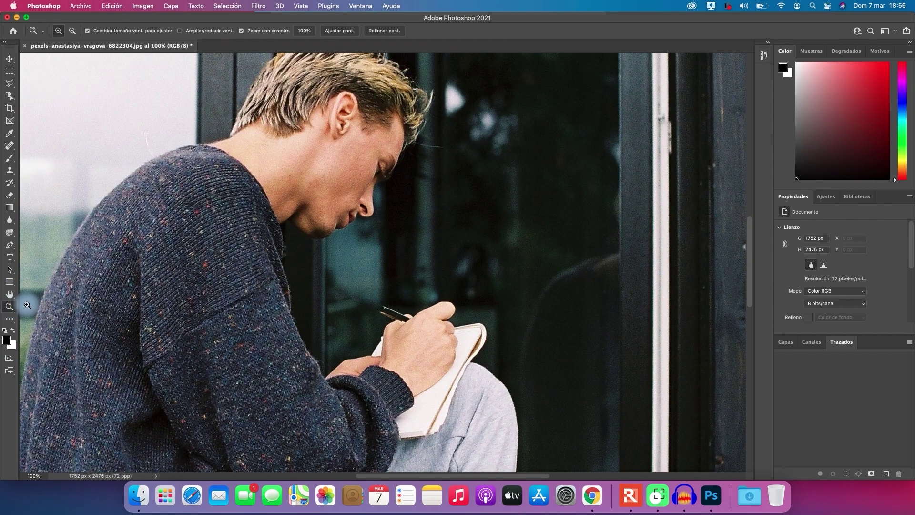
pyautogui.doubleClick(10, 295)
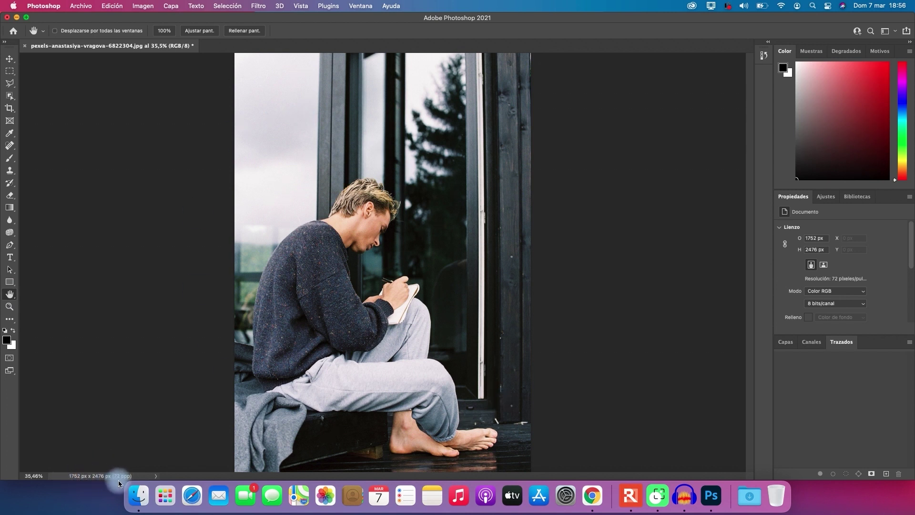
pyautogui.click(156, 476)
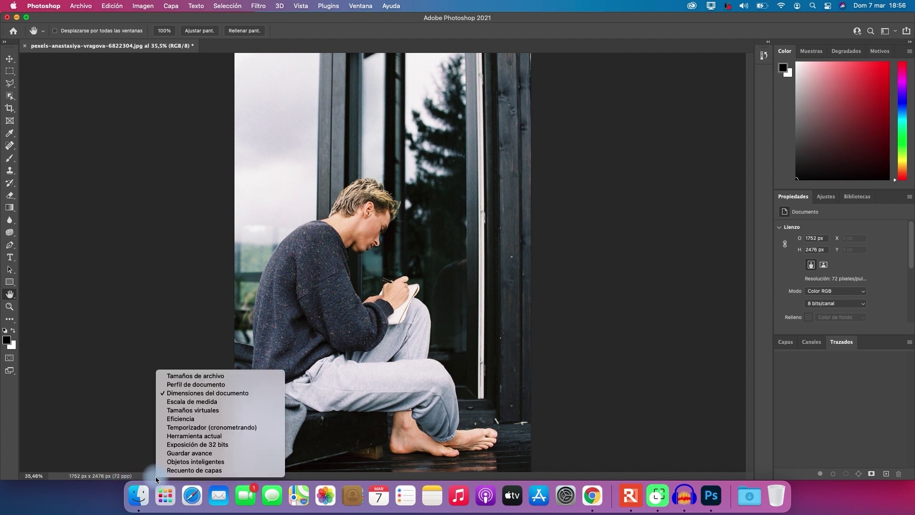
pyautogui.click(210, 376)
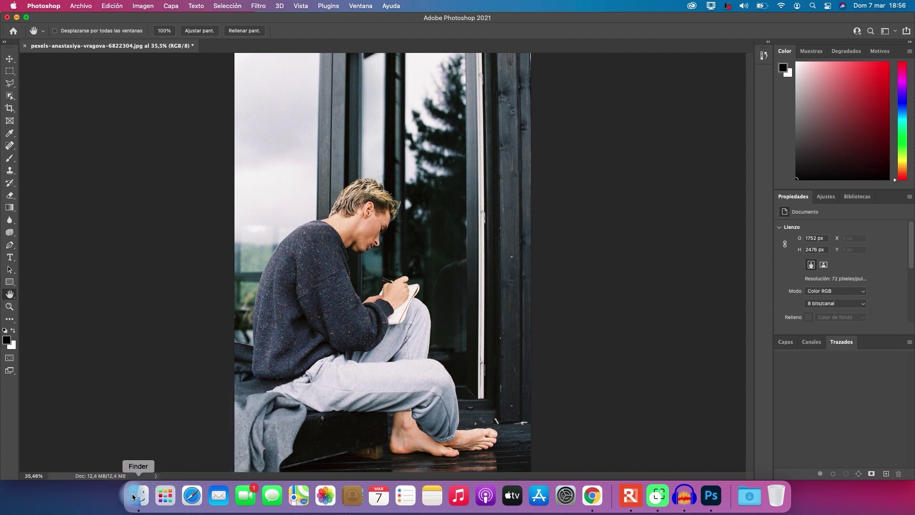
pyautogui.click(156, 476)
pyautogui.click(185, 418)
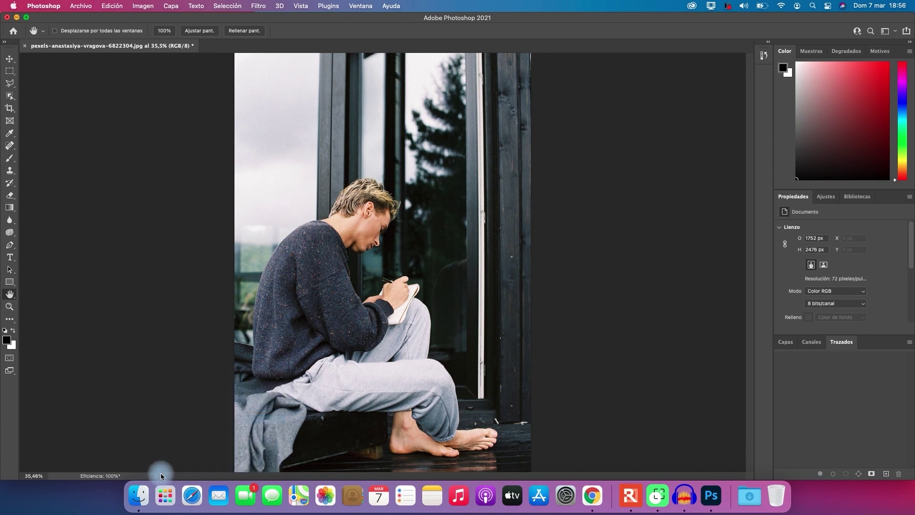
pyautogui.click(157, 476)
pyautogui.click(191, 466)
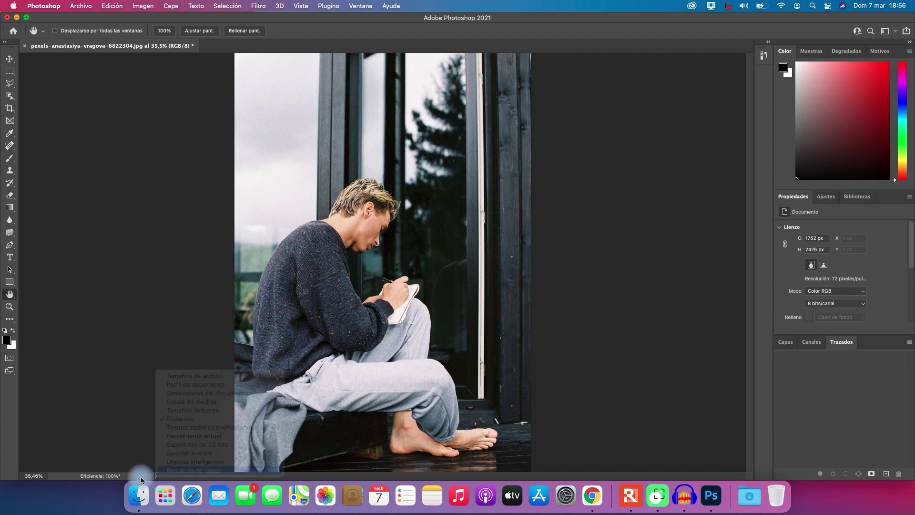
pyautogui.click(158, 476)
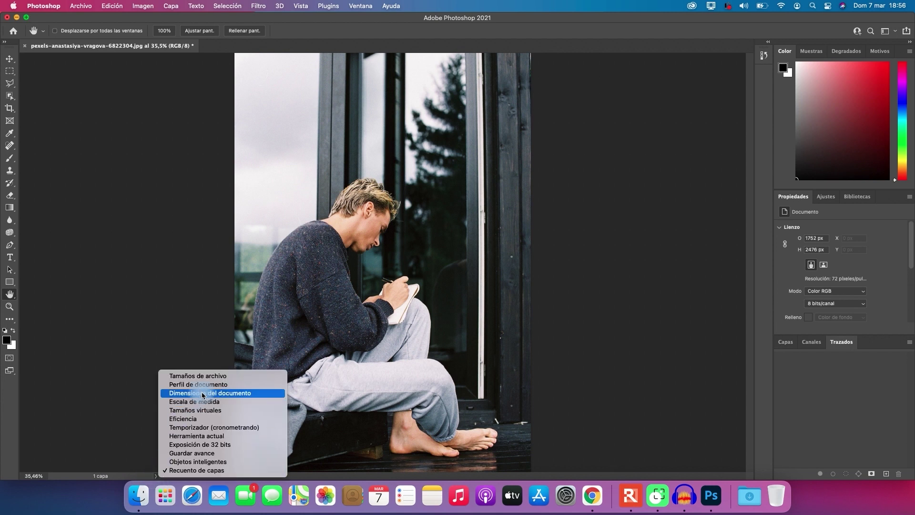
pyautogui.click(190, 393)
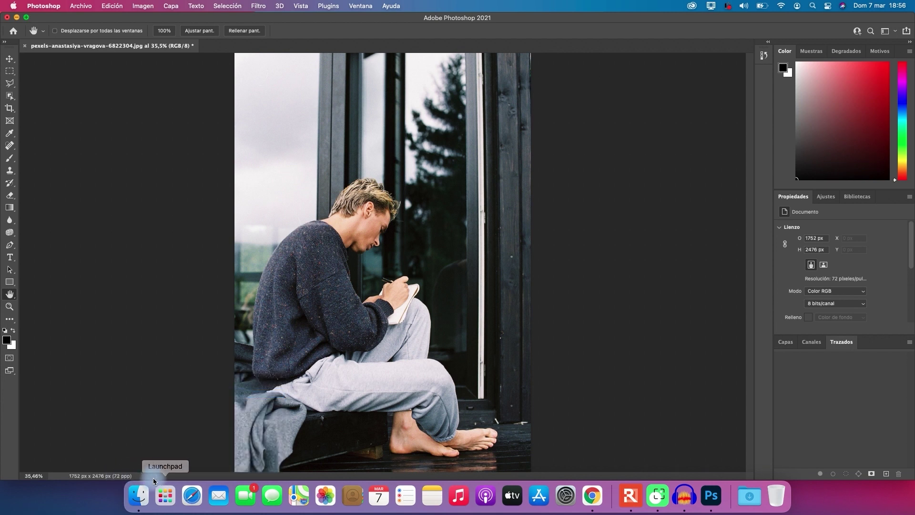
pyautogui.click(156, 476)
pyautogui.click(190, 402)
pyautogui.click(156, 477)
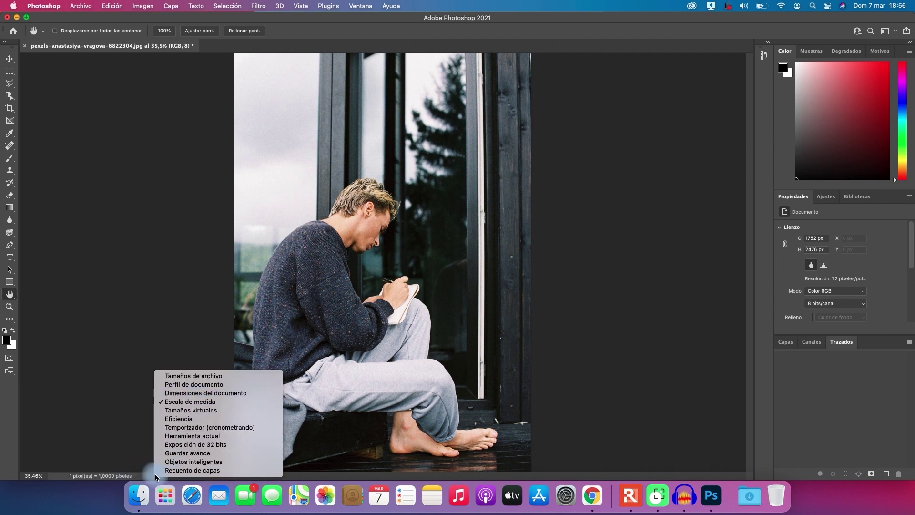
pyautogui.click(229, 438)
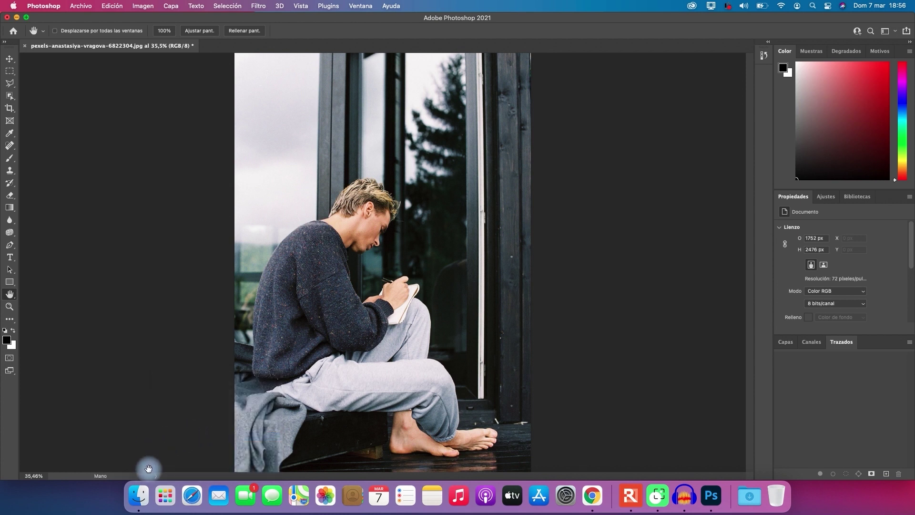
pyautogui.click(11, 198)
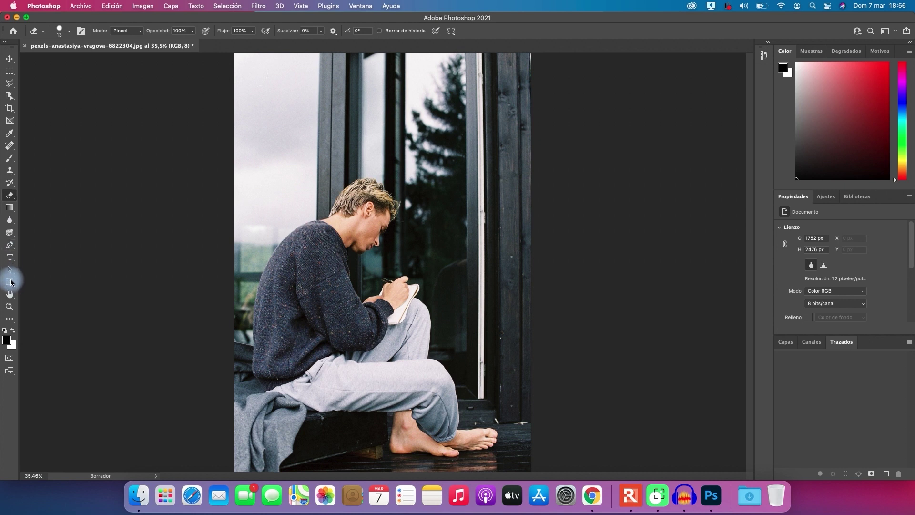
pyautogui.click(10, 294)
pyautogui.click(156, 476)
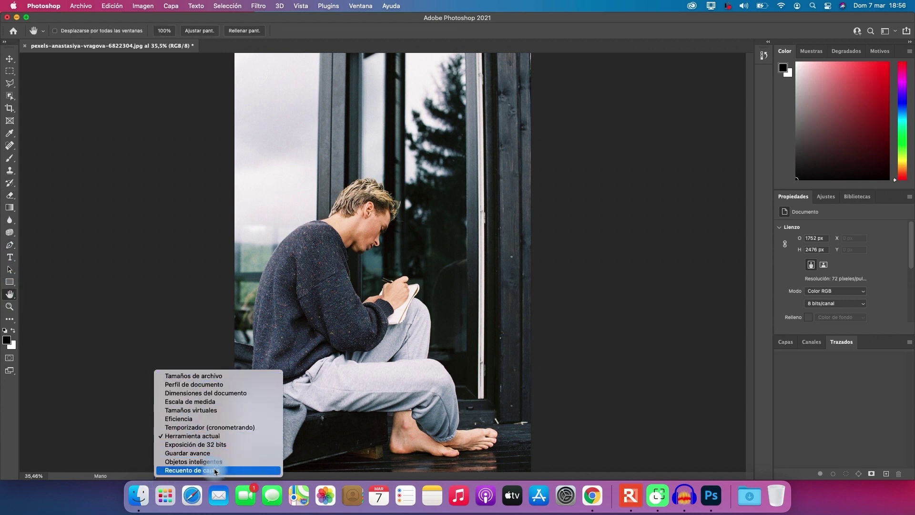
pyautogui.click(188, 401)
pyautogui.click(156, 476)
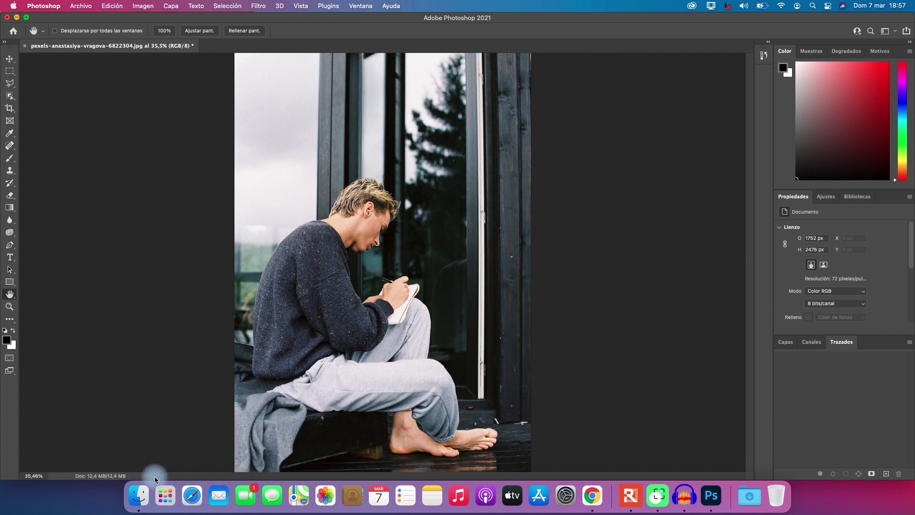
pyautogui.click(154, 476)
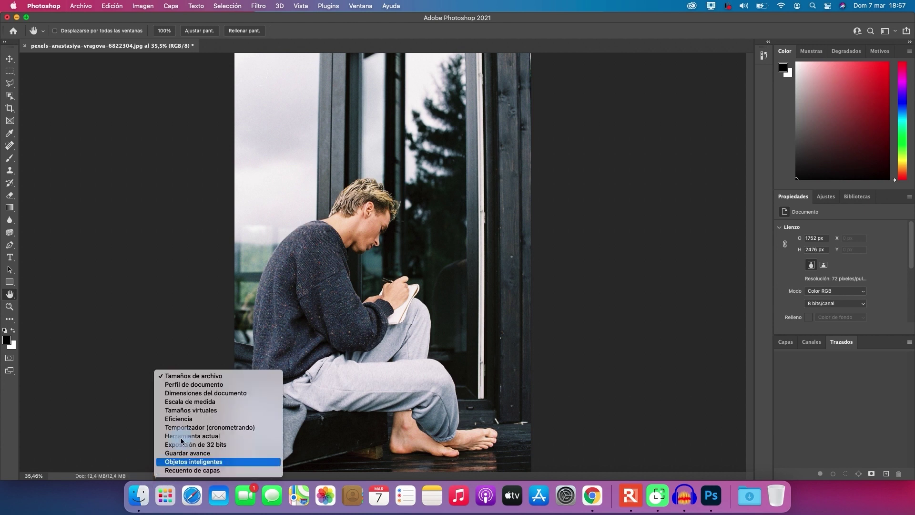
pyautogui.click(217, 393)
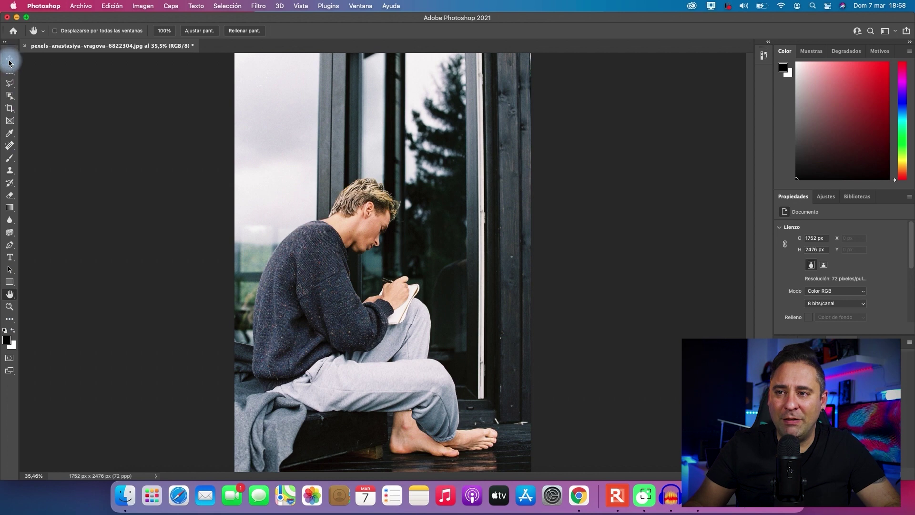
# Browse the Move, Frame and Lasso tools, then show the marquee flyout's four selection shapes
pyautogui.click(10, 61)
pyautogui.click(9, 72)
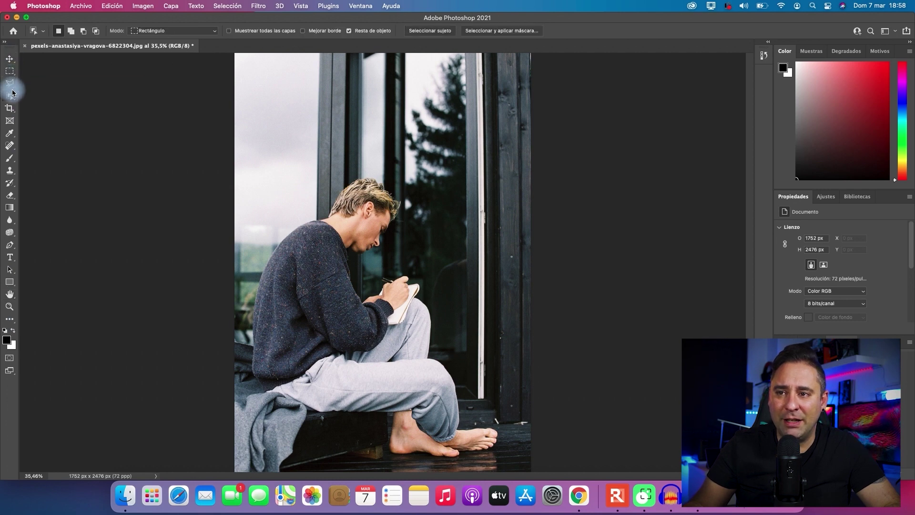
pyautogui.click(10, 120)
pyautogui.click(9, 95)
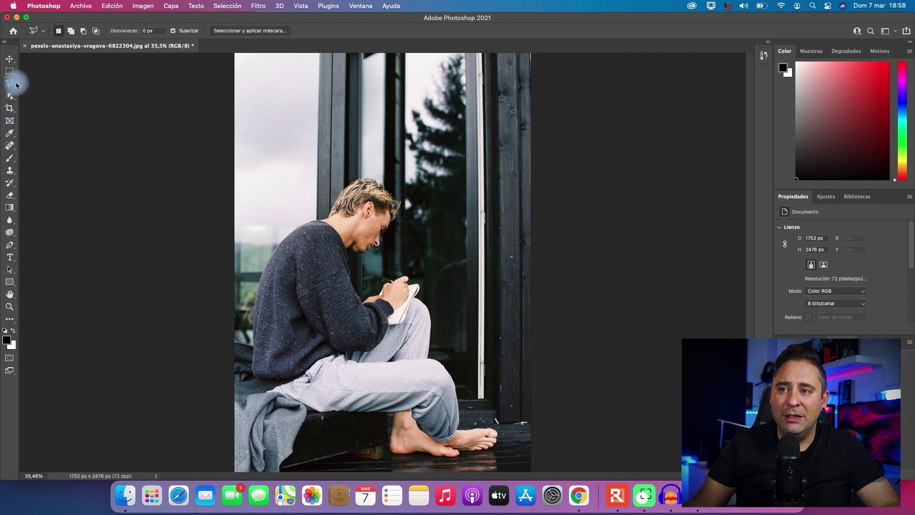
pyautogui.click(10, 82)
pyautogui.press('v')
pyautogui.click(11, 83)
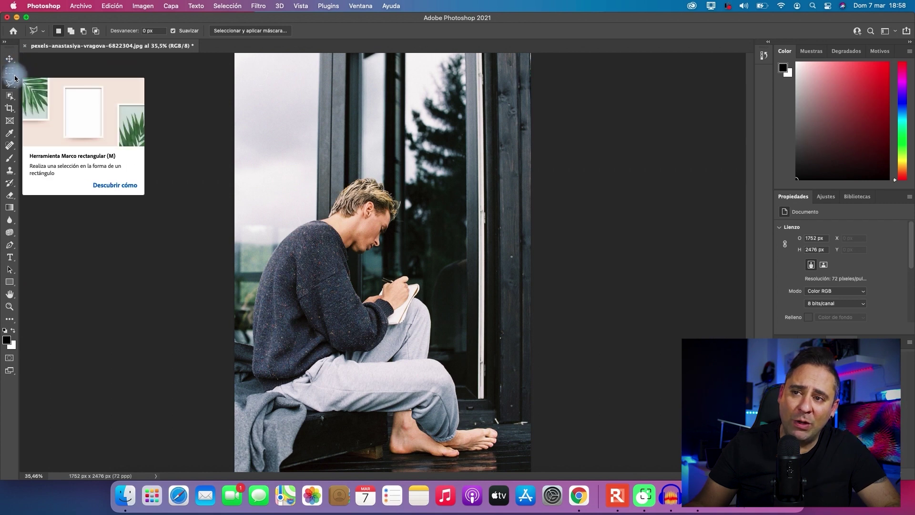
pyautogui.click(10, 60)
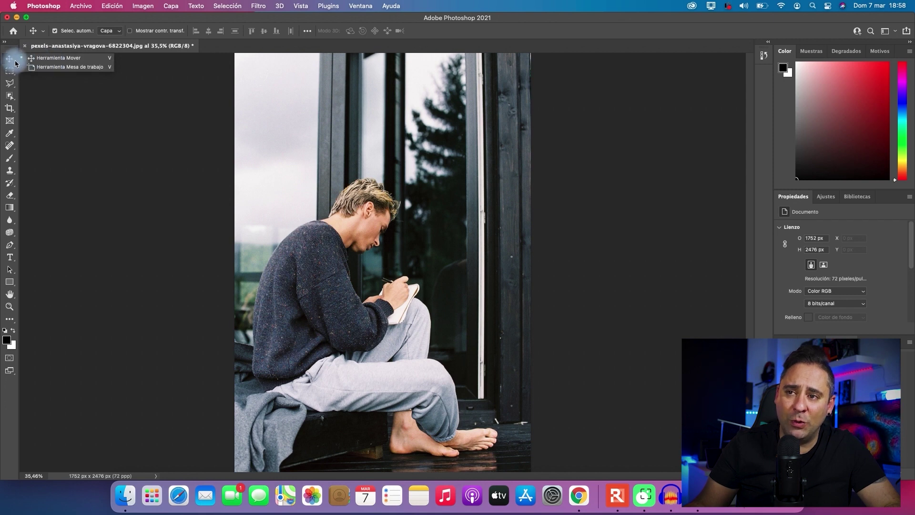
pyautogui.moveTo(10, 71)
pyautogui.mouseDown()
pyautogui.moveTo(70, 81)
pyautogui.moveTo(67, 74)
pyautogui.mouseUp()
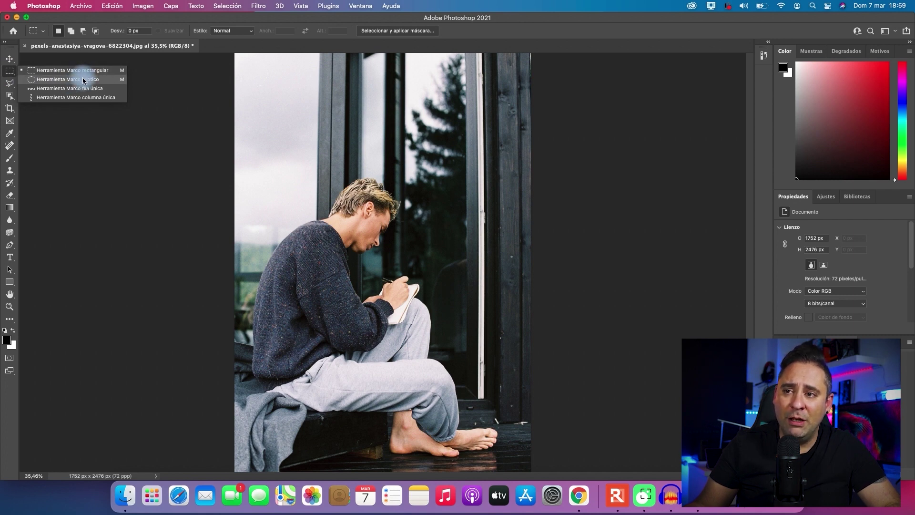
# Draw an elliptical selection around the man's head, then try a single-row marquee selection
pyautogui.click(83, 80)
pyautogui.moveTo(288, 105); pyautogui.dragTo(431, 231)
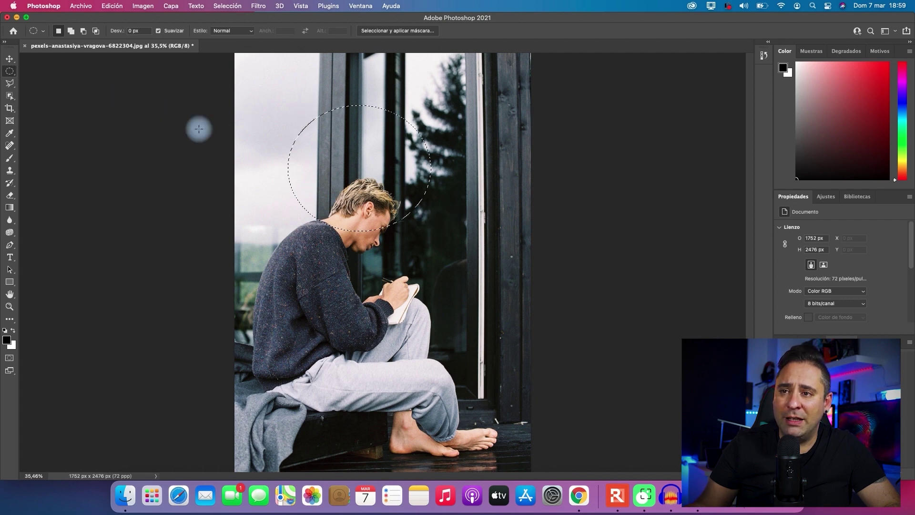
pyautogui.click(10, 71)
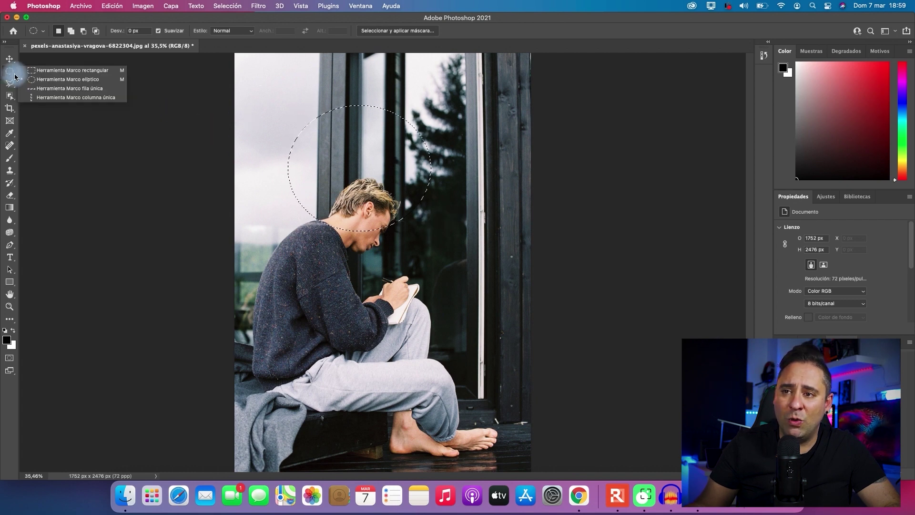
pyautogui.click(79, 89)
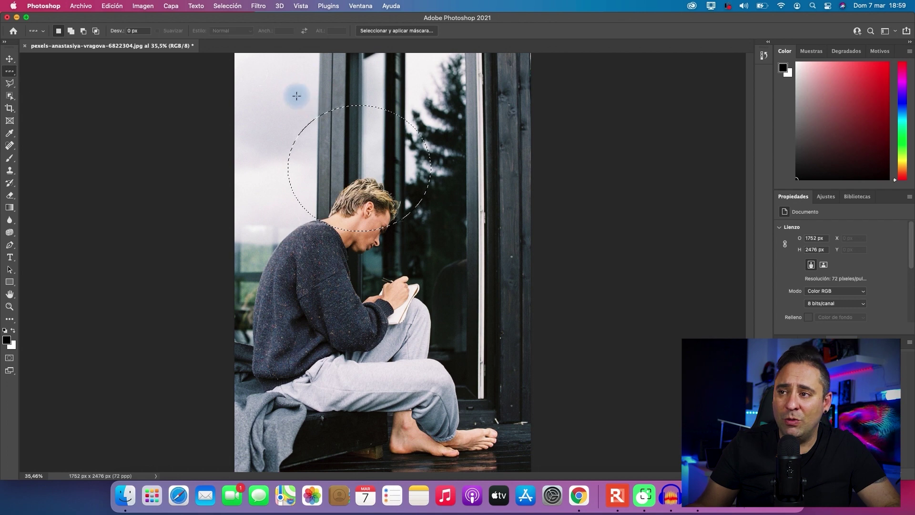
pyautogui.moveTo(358, 194); pyautogui.dragTo(361, 135)
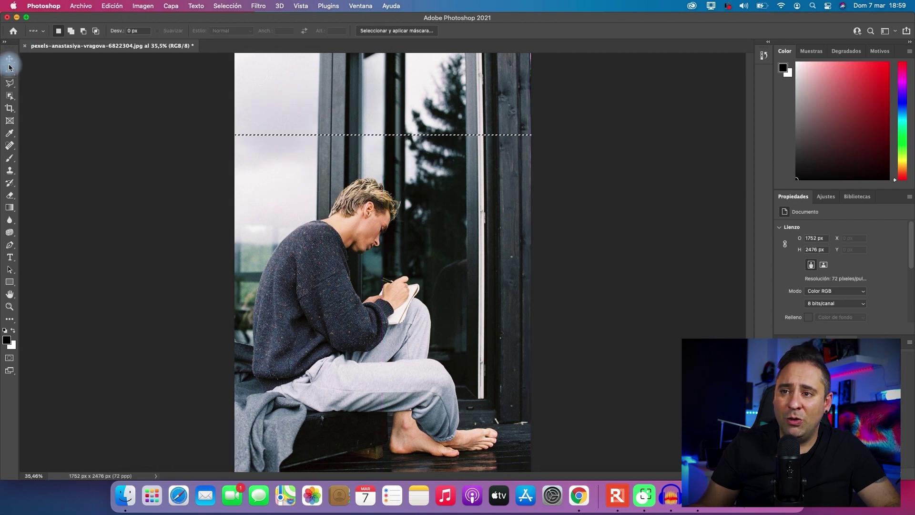
# Make a one-pixel single-column selection running through the man
pyautogui.click(9, 70)
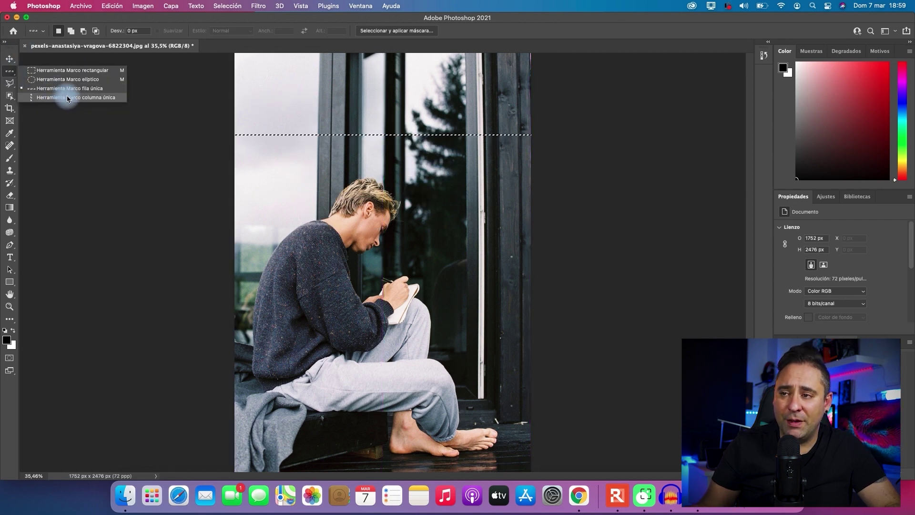
pyautogui.click(68, 97)
pyautogui.click(365, 119)
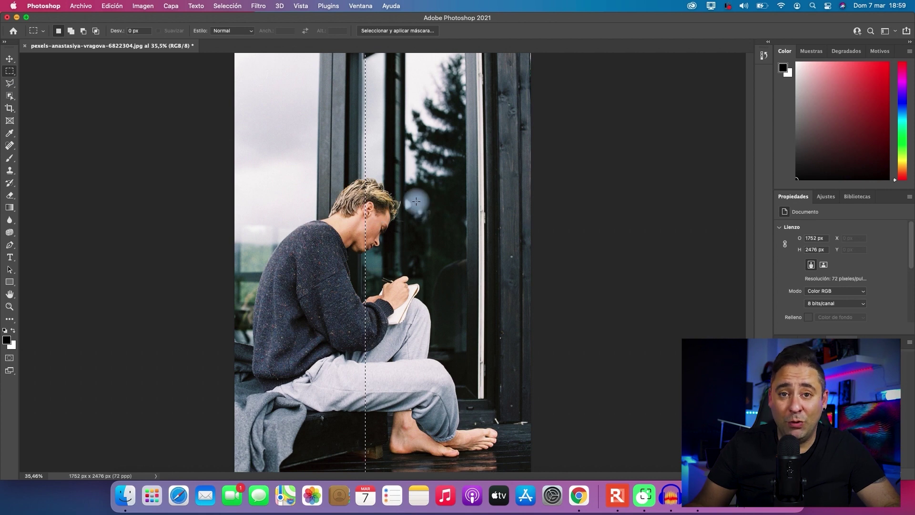